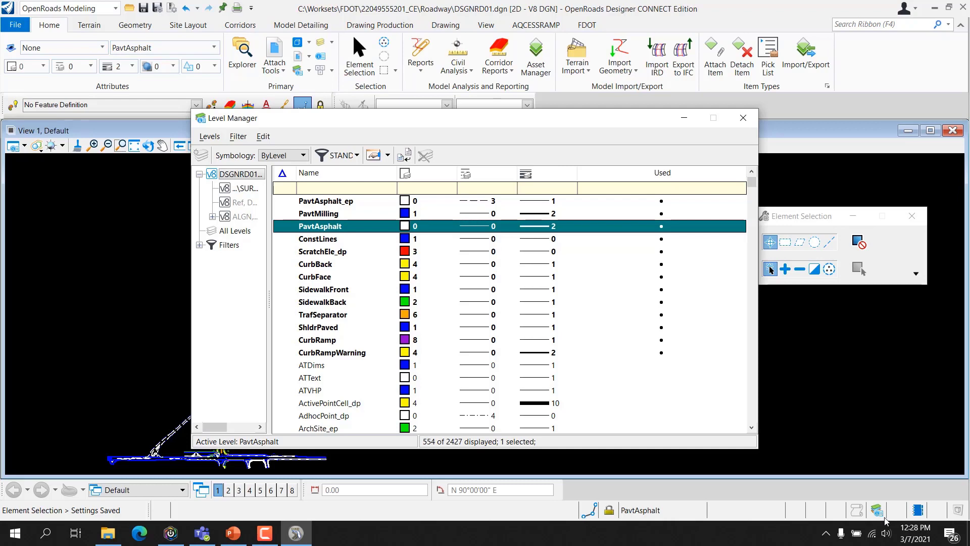
# Step: Choose Fence as the active level from the list of standard levels
pyautogui.click(213, 47)
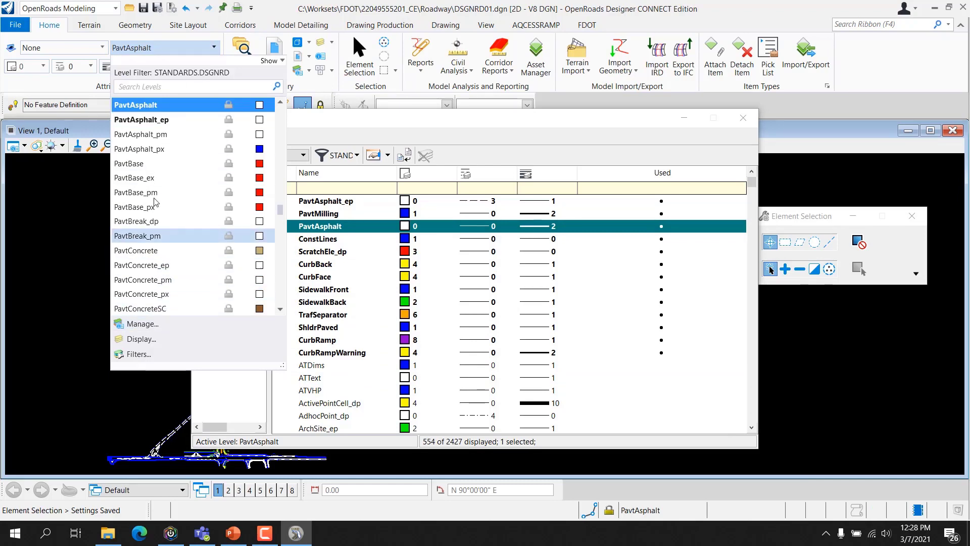
pyautogui.click(144, 105)
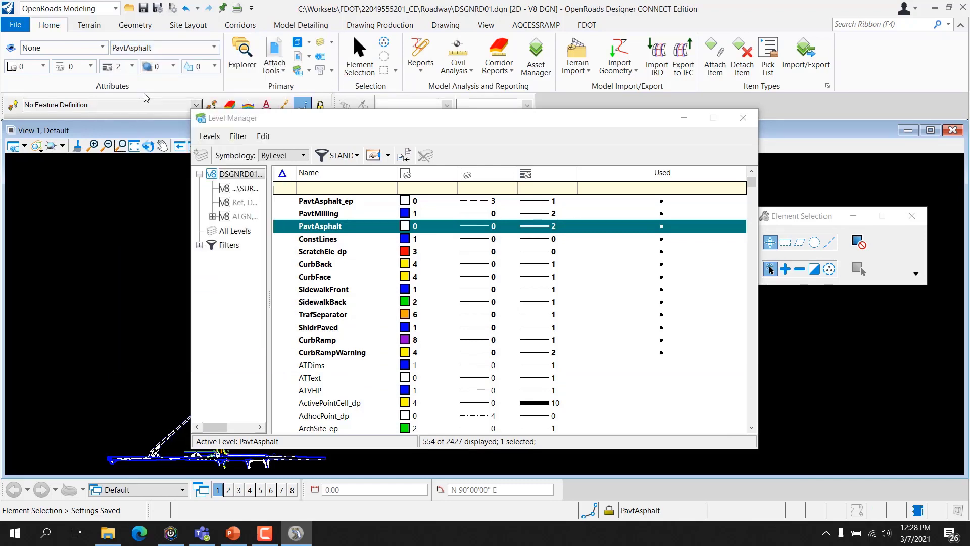
pyautogui.click(144, 47)
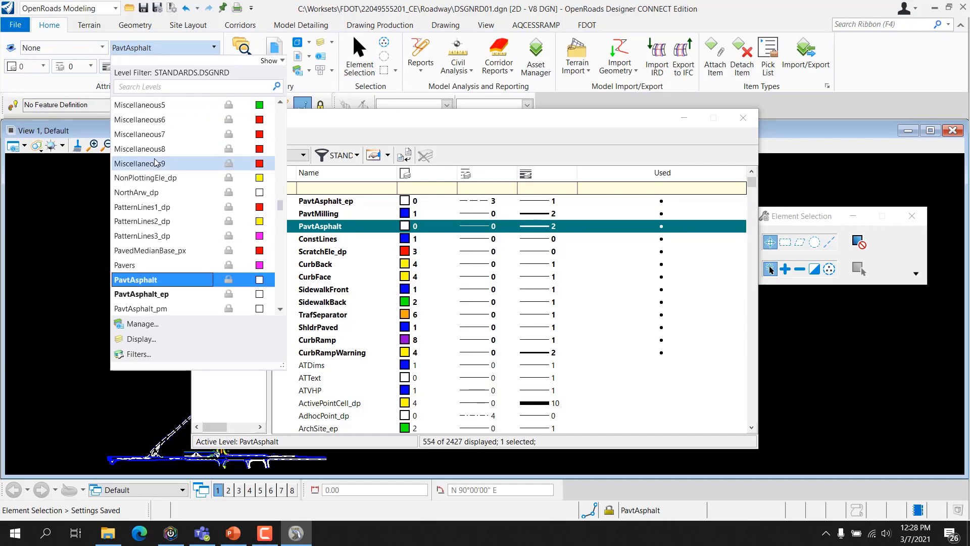
pyautogui.scroll(15, 155, 163)
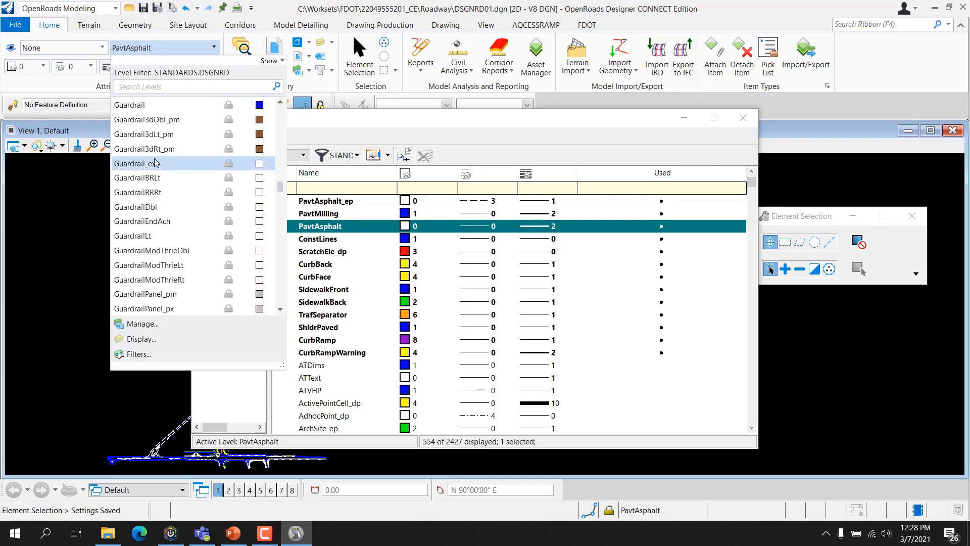
pyautogui.scroll(15, 156, 163)
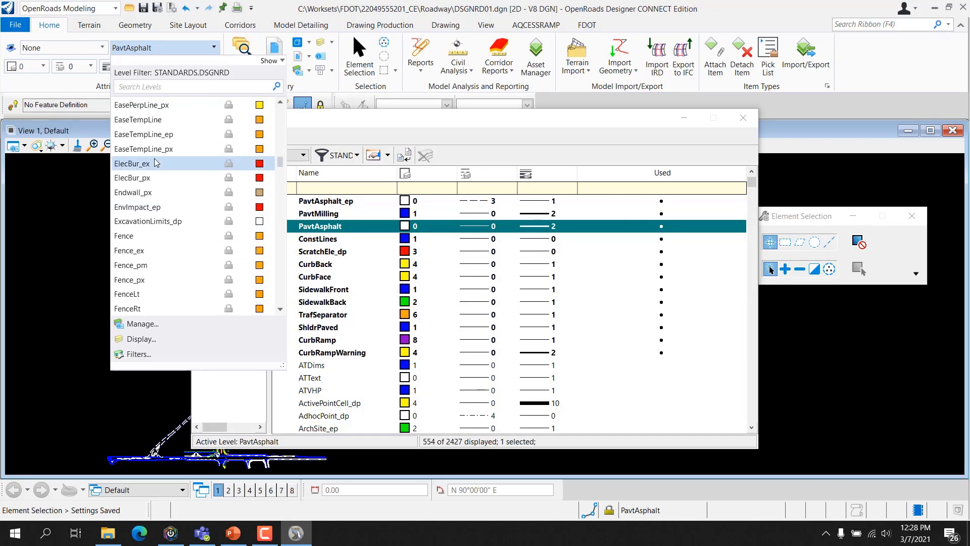
pyautogui.scroll(5, 156, 162)
pyautogui.scroll(-7, 154, 171)
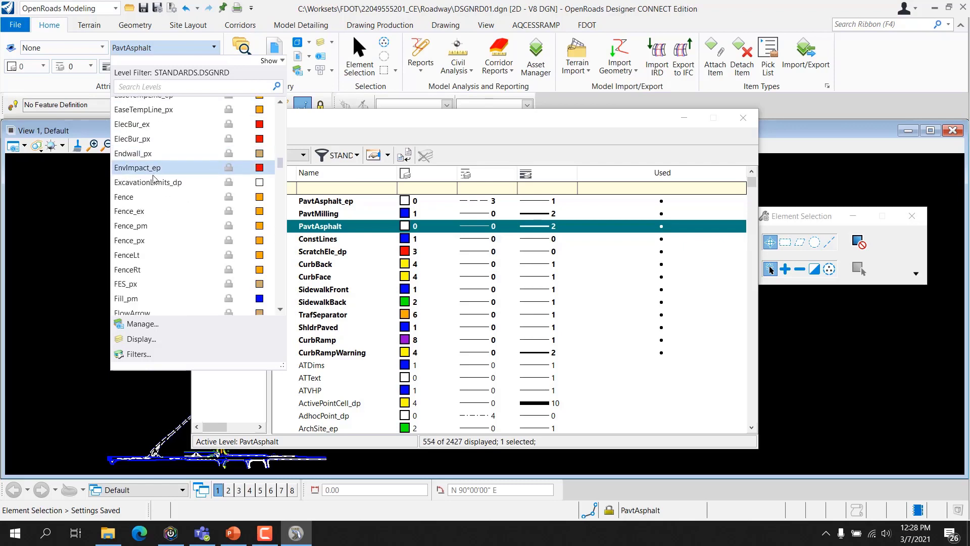
pyautogui.click(151, 197)
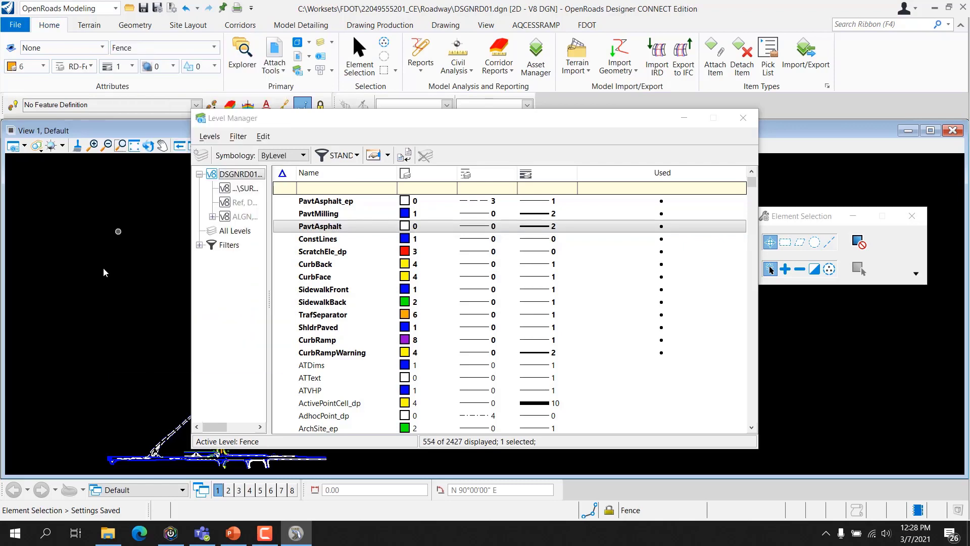
# Step: Return the active level to PavtAsphalt and close Level Manager
pyautogui.click(162, 48)
pyautogui.click(151, 193)
pyautogui.click(743, 118)
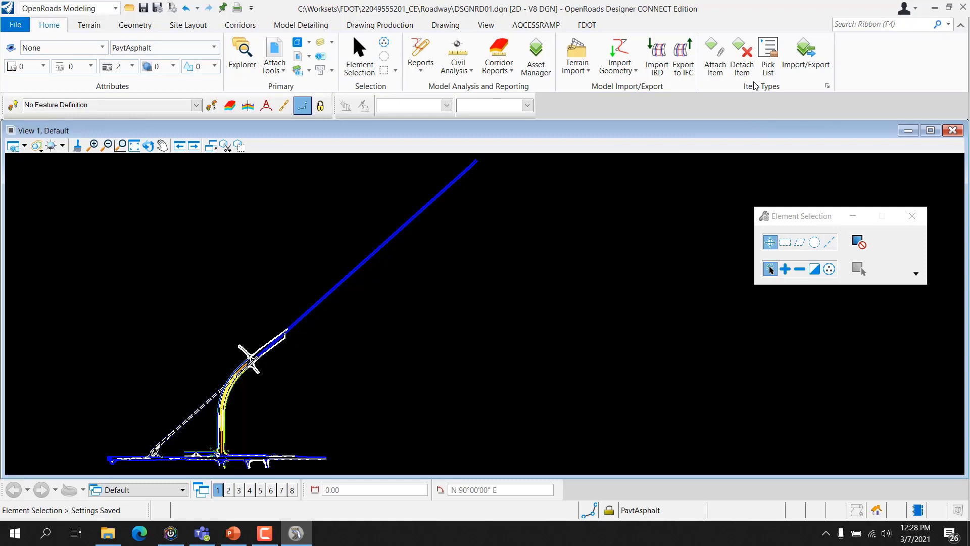
# Step: Open Level Display for View 1, move it clear of the drawing, and make ConstLines the active level
pyautogui.click(322, 47)
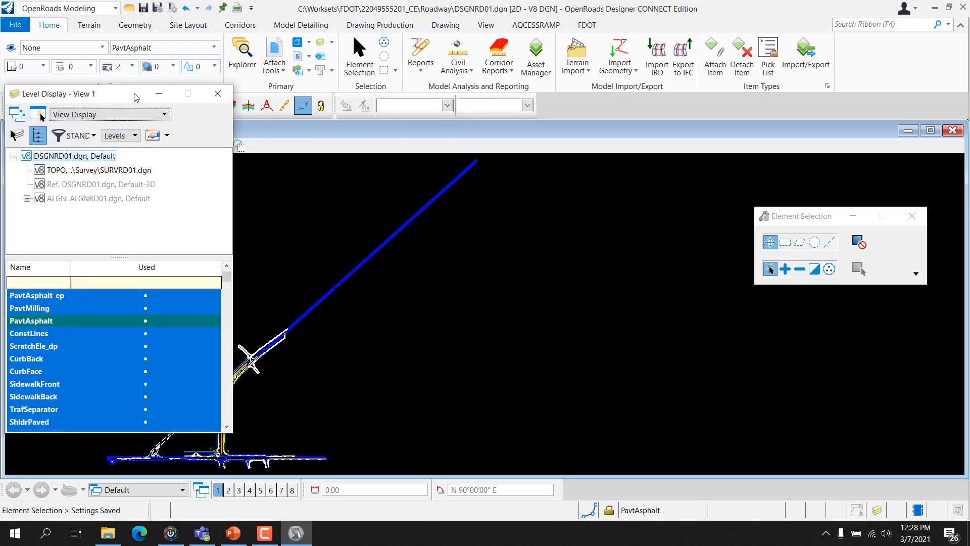
pyautogui.moveTo(105, 101); pyautogui.dragTo(499, 85)
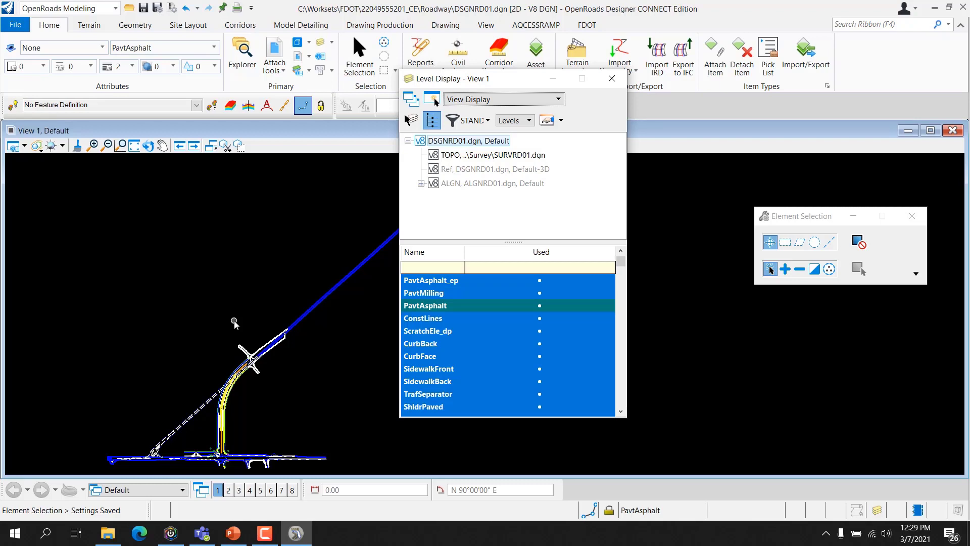
pyautogui.doubleClick(444, 319)
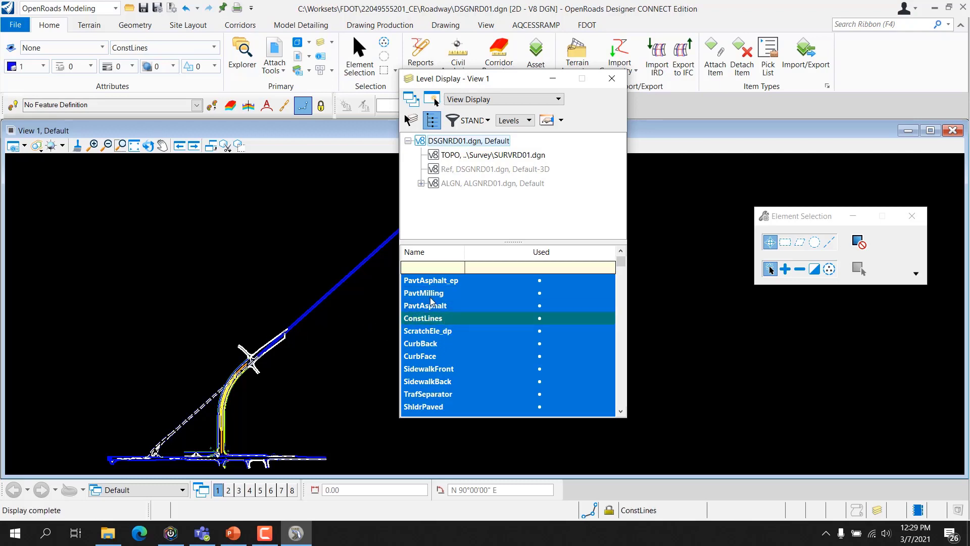
# Step: Make PavtAsphalt the active level in Level Display and close the dialog
pyautogui.rightClick(435, 304)
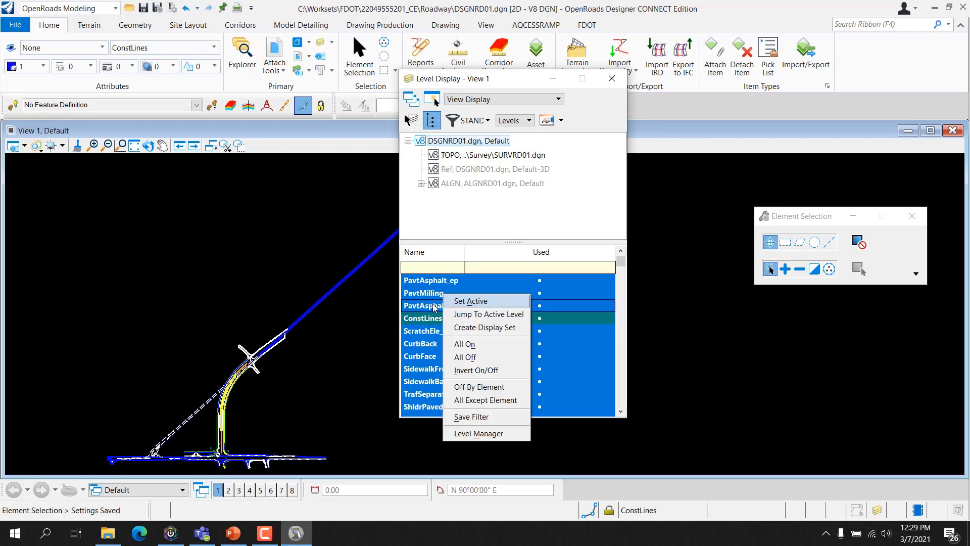
pyautogui.click(495, 302)
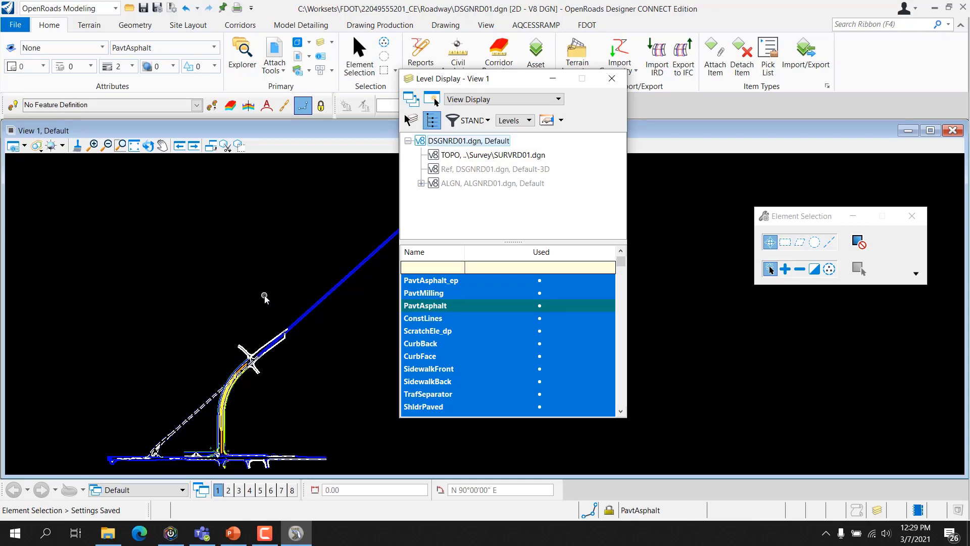
pyautogui.click(614, 78)
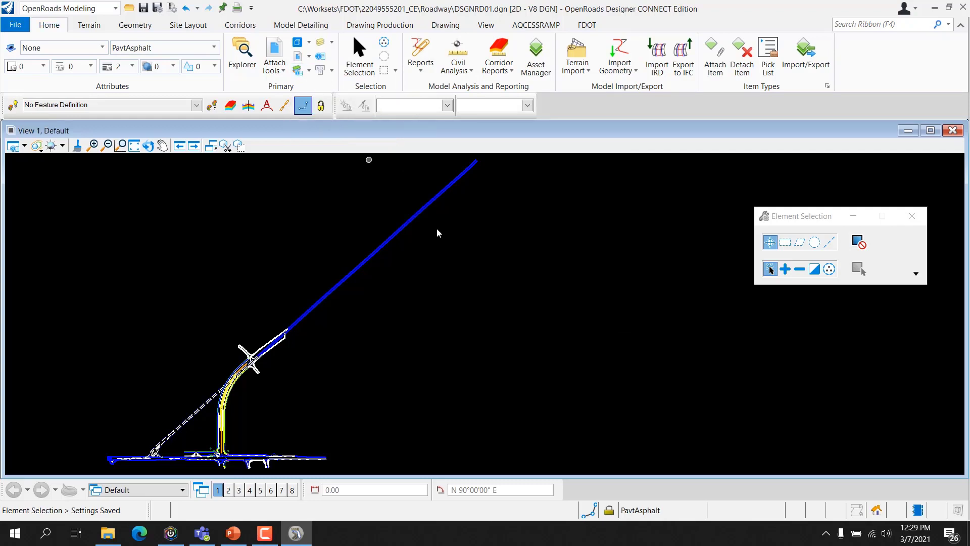
# Step: Open Level Manager and make ScratchEle_dp the active level
pyautogui.click(653, 514)
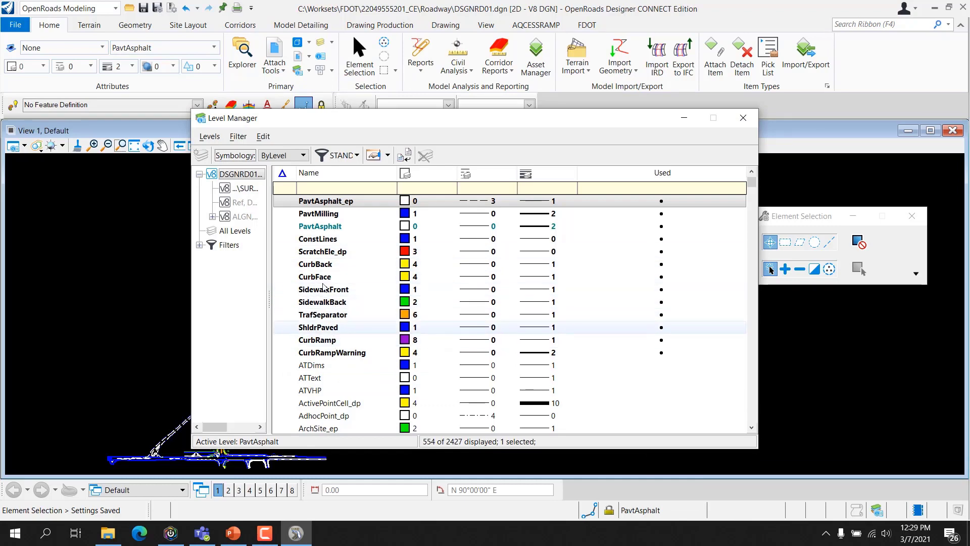
pyautogui.doubleClick(328, 252)
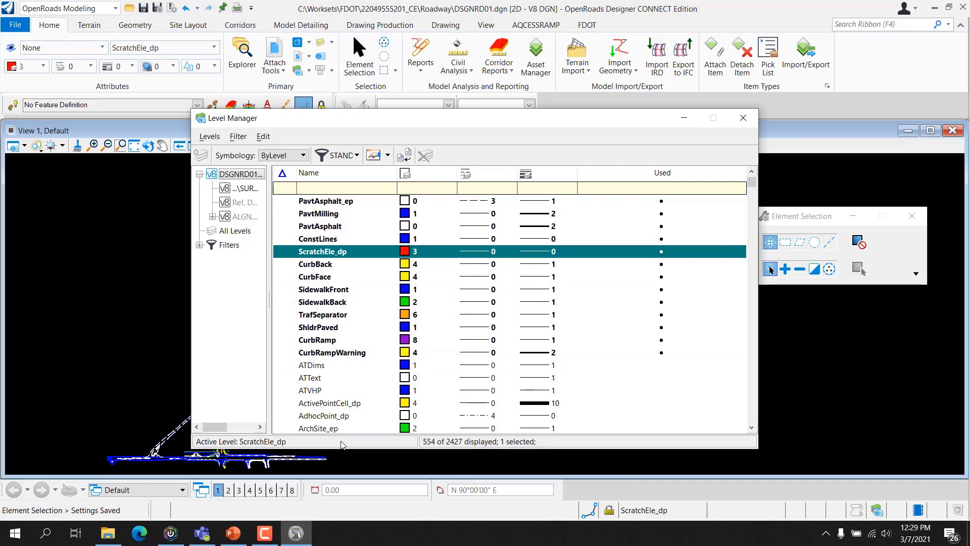
# Step: Set PavtAsphalt as the active level in Level Manager and close the dialog
pyautogui.rightClick(340, 227)
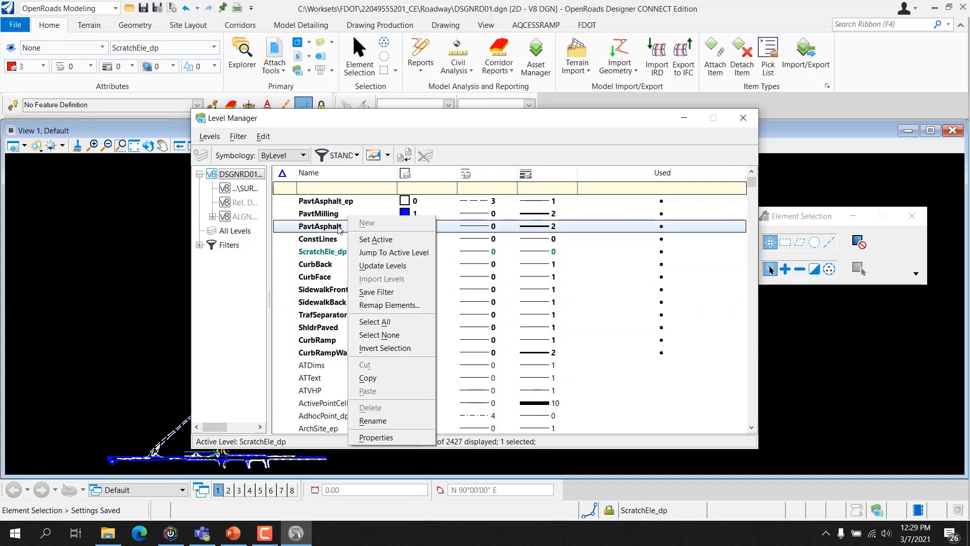
pyautogui.click(388, 241)
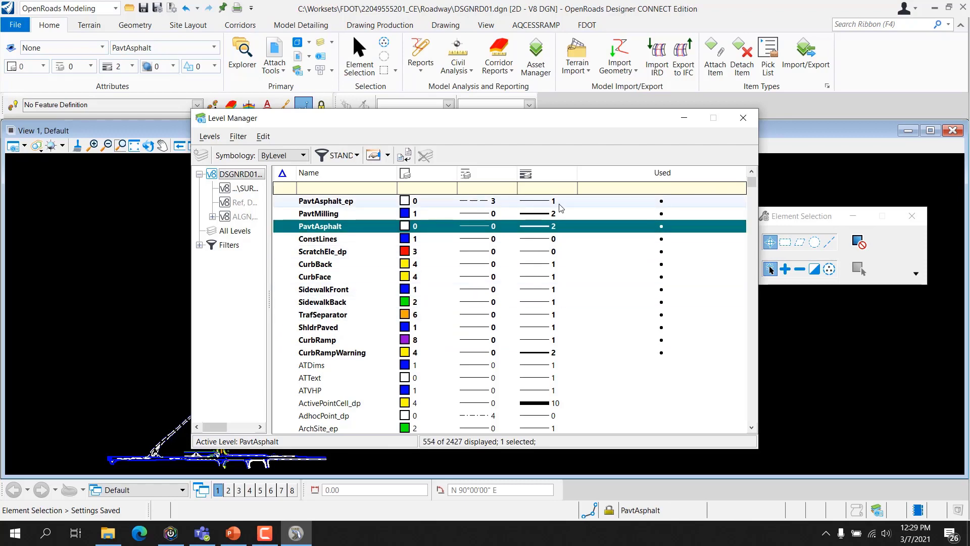
pyautogui.click(744, 120)
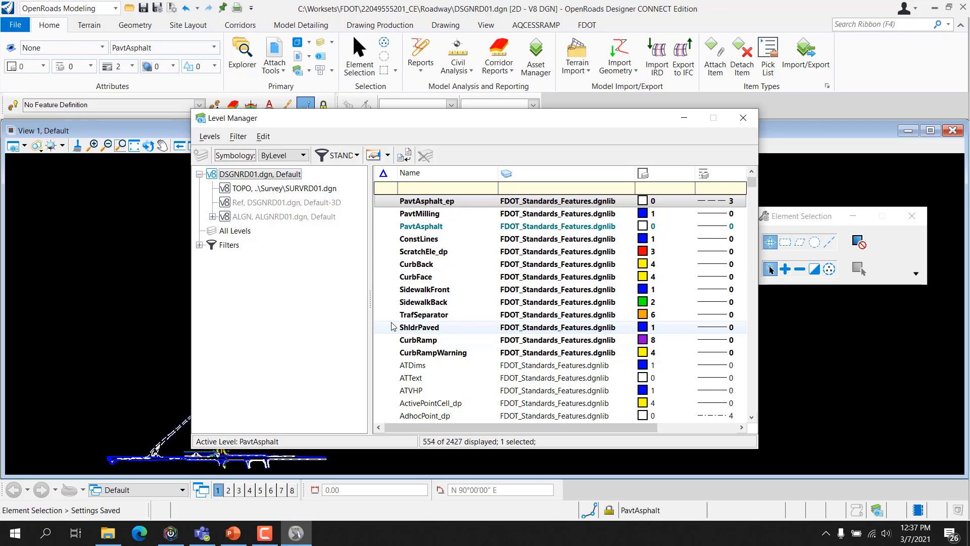
# Step: Look through the level list and the reference files attached to DSGNRD01.dgn in Level Manager
pyautogui.scroll(-12, 627, 316)
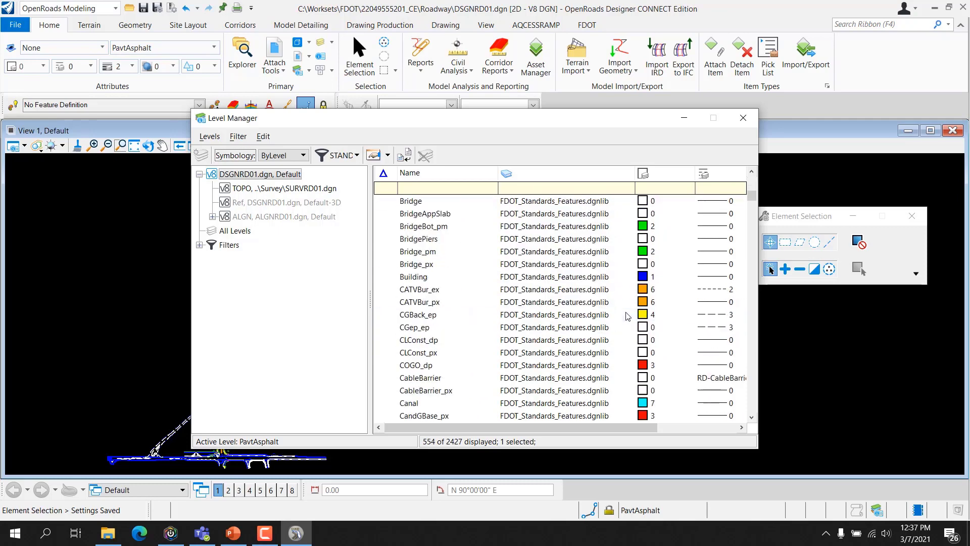
pyautogui.scroll(12, 627, 316)
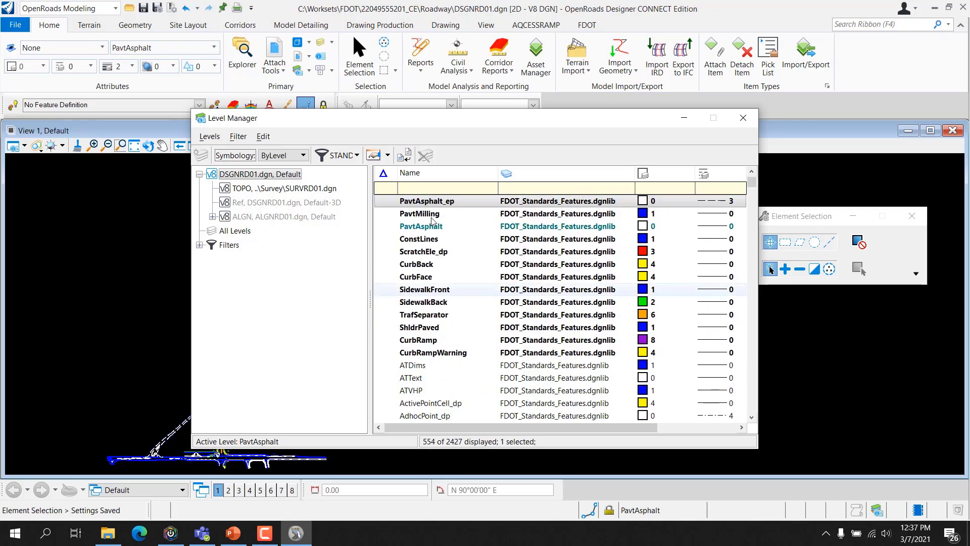
pyautogui.moveTo(268, 190); pyautogui.dragTo(295, 225)
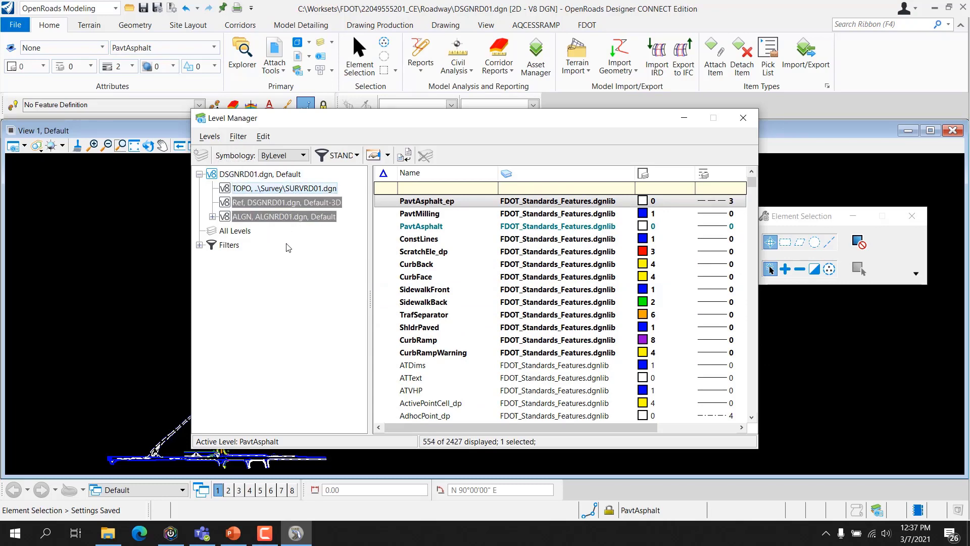
# Step: Select DSGNRD01.dgn in the file tree and expand the Filters and STANDARDS branches
pyautogui.click(242, 174)
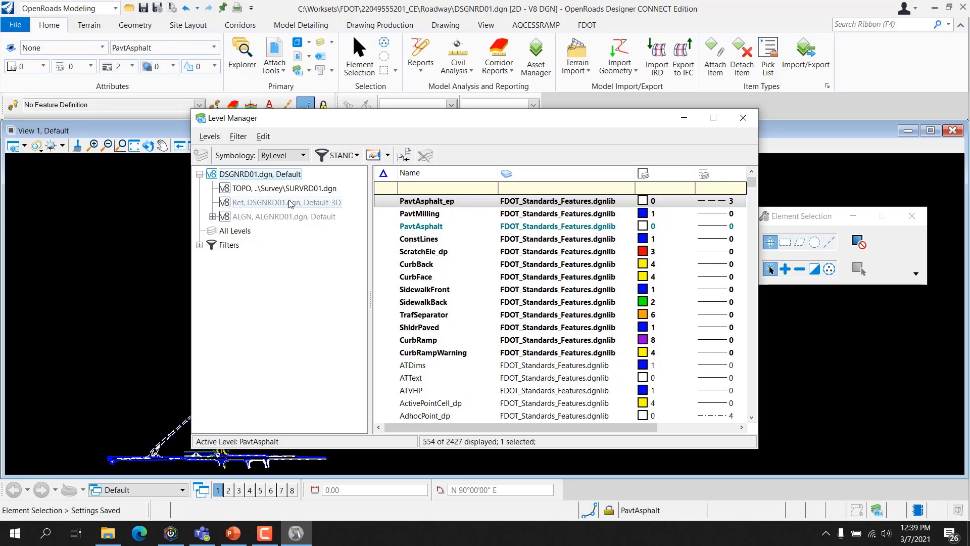
pyautogui.click(200, 245)
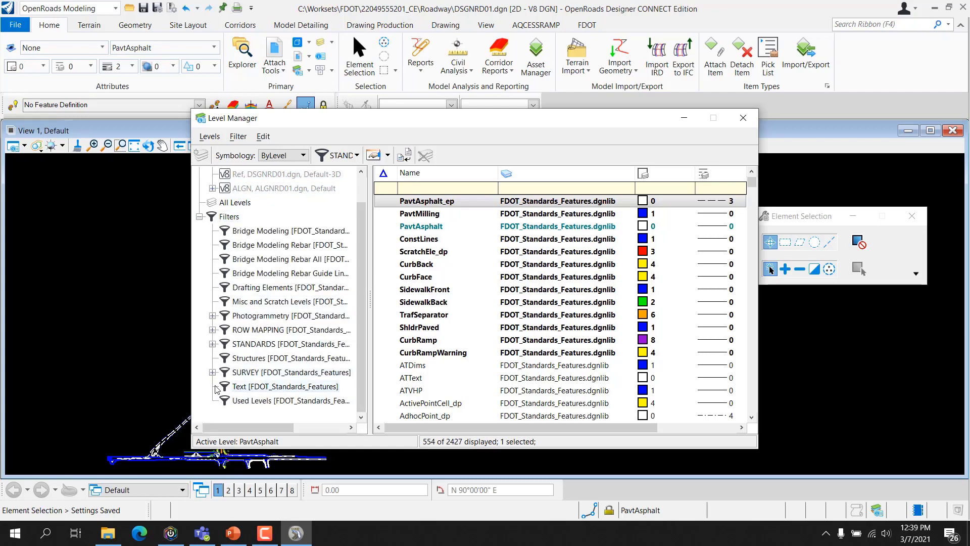
pyautogui.click(212, 344)
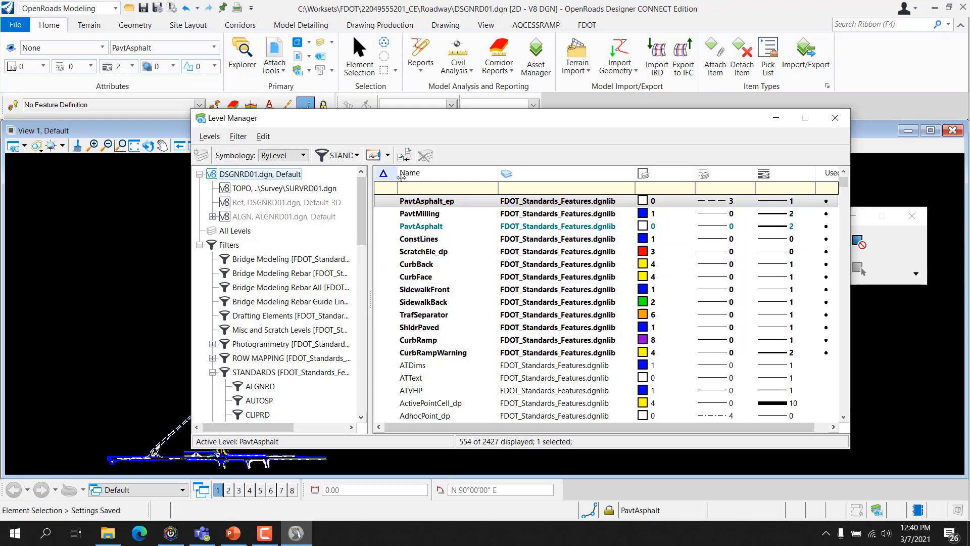
# Step: Sort the level list by name, library, style and weight, finishing with a sort by Used that puts used levels first
pyautogui.click(441, 177)
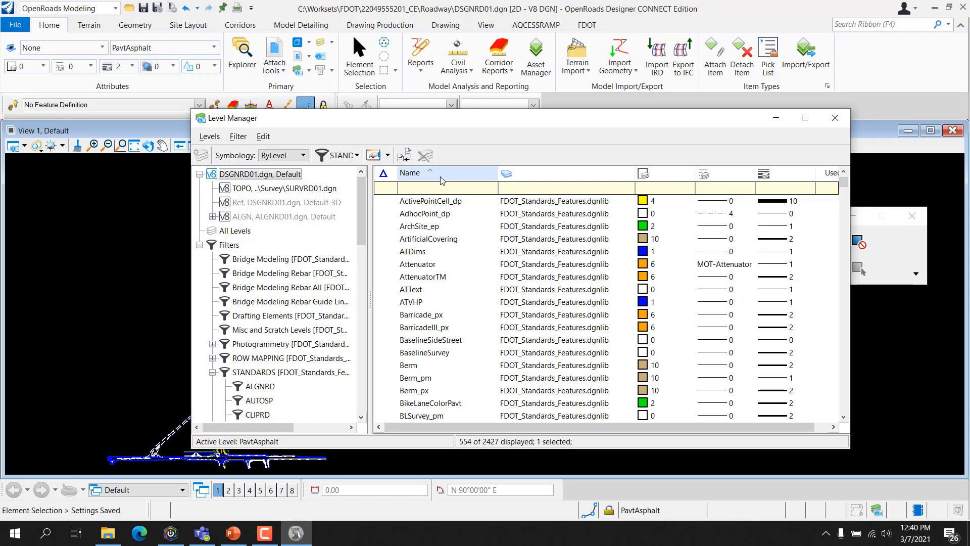
pyautogui.click(577, 178)
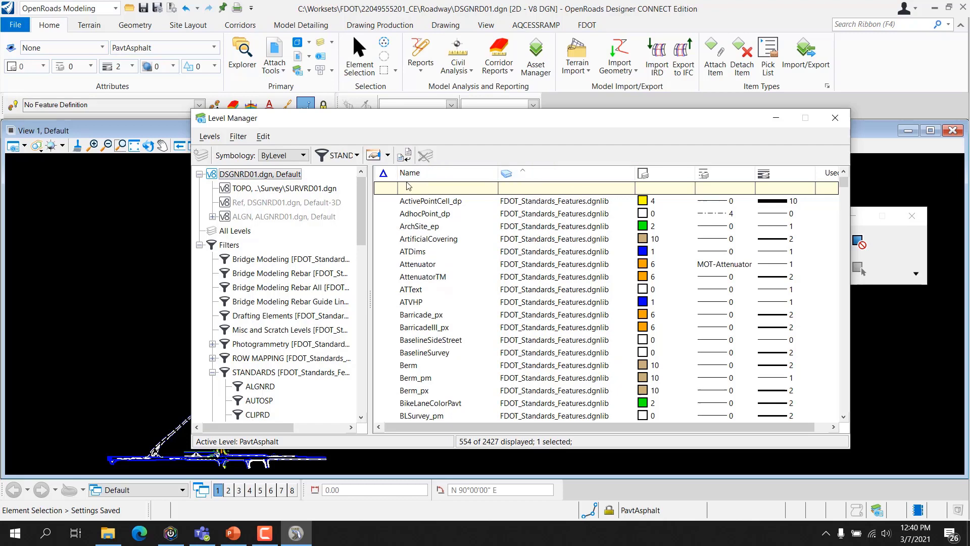
pyautogui.click(728, 175)
pyautogui.click(808, 175)
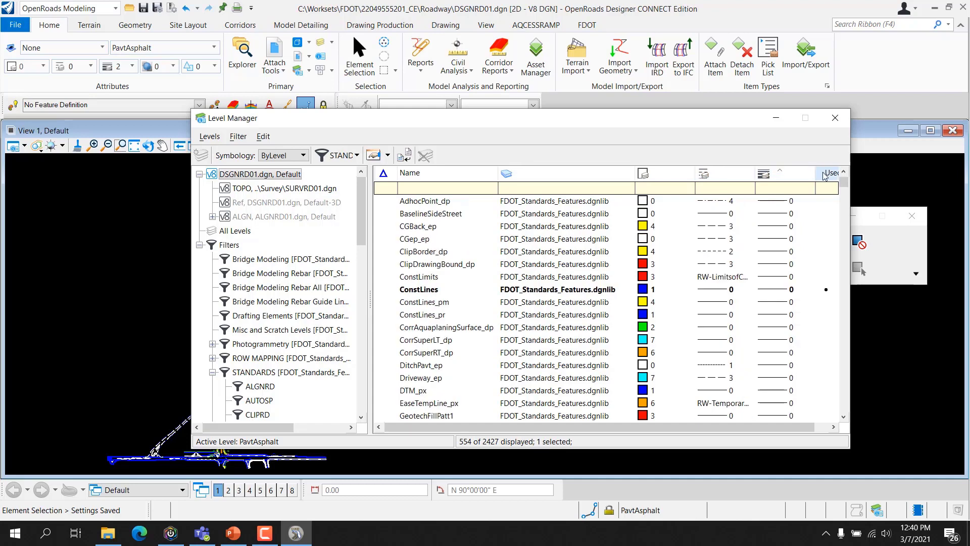
pyautogui.click(827, 173)
pyautogui.click(827, 174)
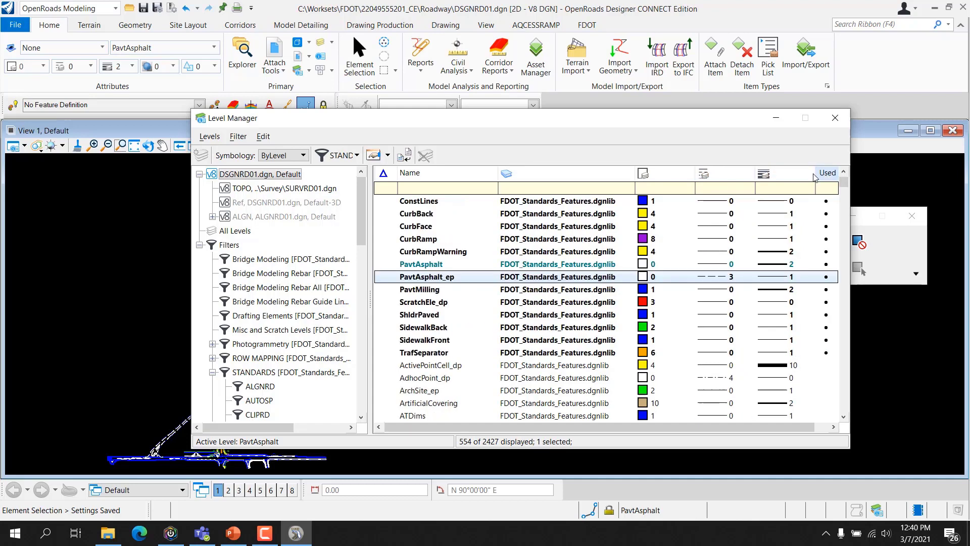
# Step: View the choice of columns available for the level list and dismiss it without changes
pyautogui.rightClick(445, 180)
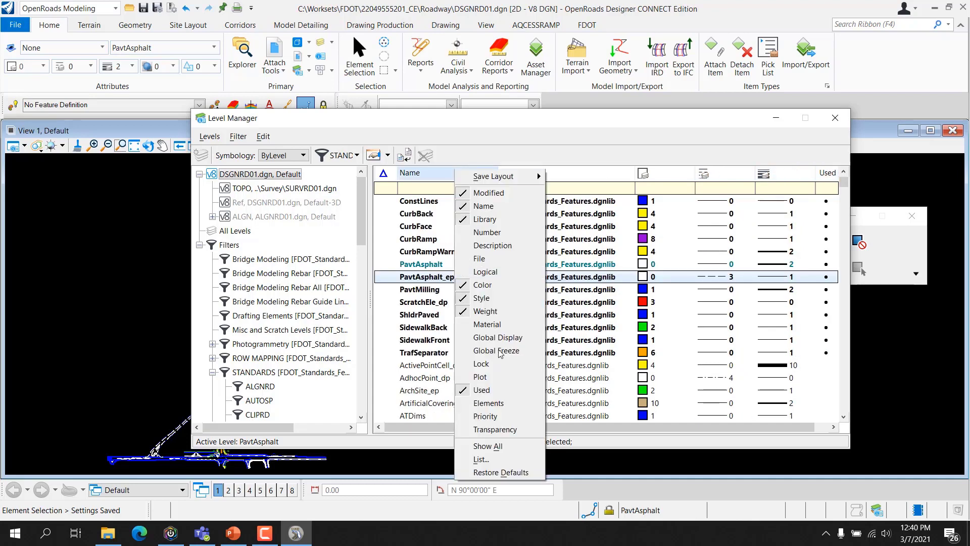
pyautogui.click(514, 140)
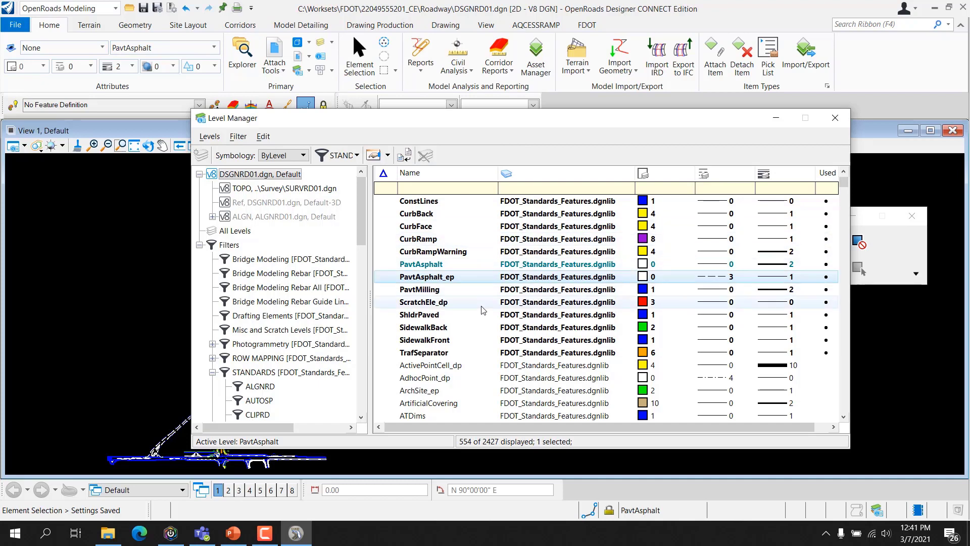
# Step: Browse down the level list and jump back to the active level
pyautogui.scroll(-5, 495, 344)
pyautogui.scroll(-15, 495, 344)
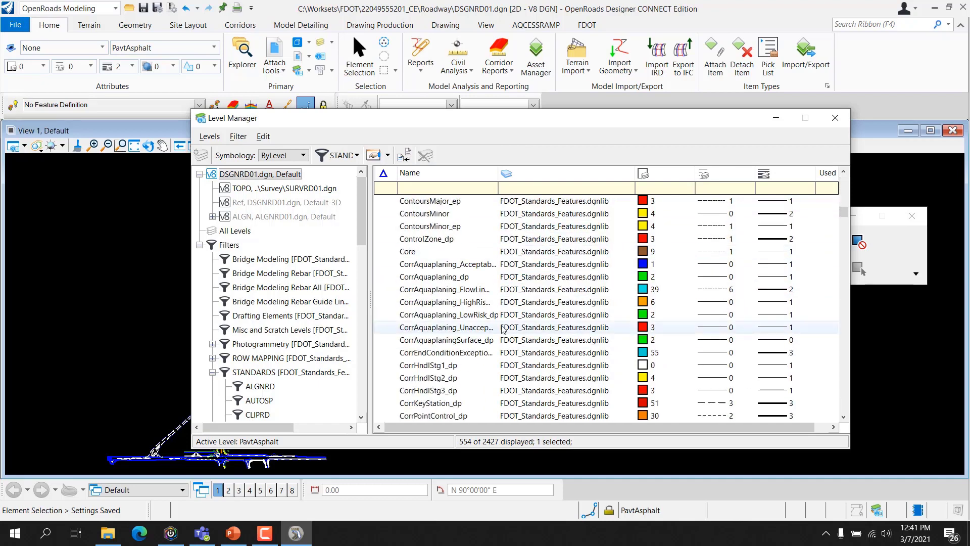
pyautogui.rightClick(508, 289)
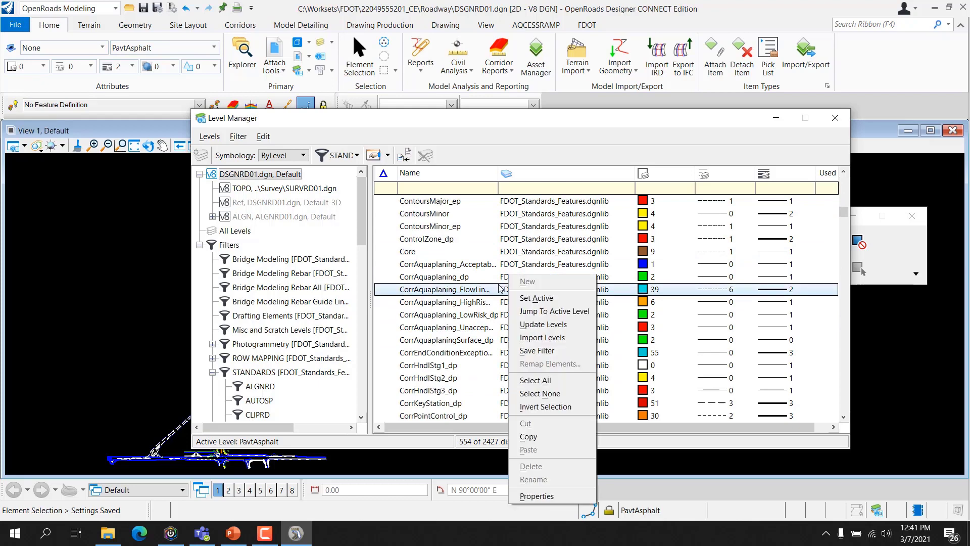
pyautogui.click(547, 311)
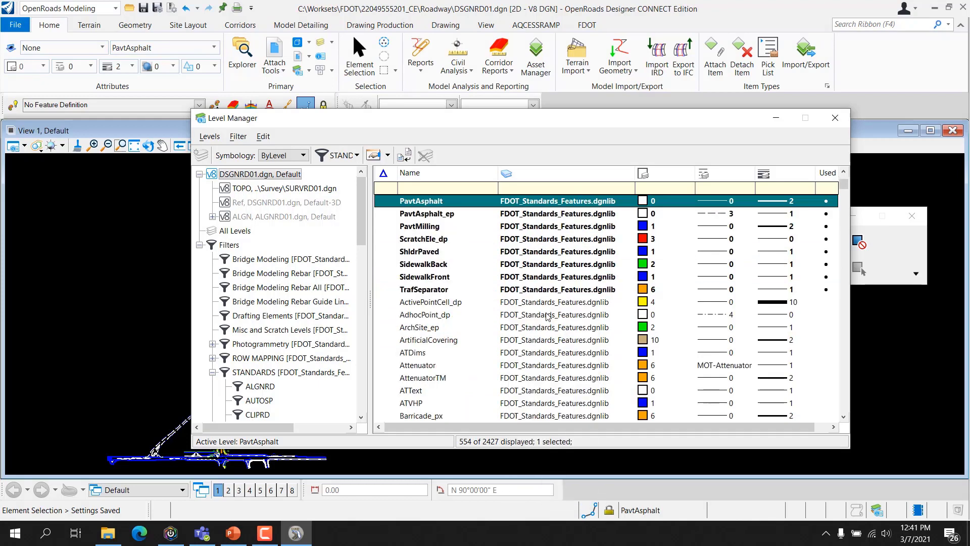
# Step: Make ScratchEle_dp the active level, and set PavtAsphalt active again
pyautogui.rightClick(455, 240)
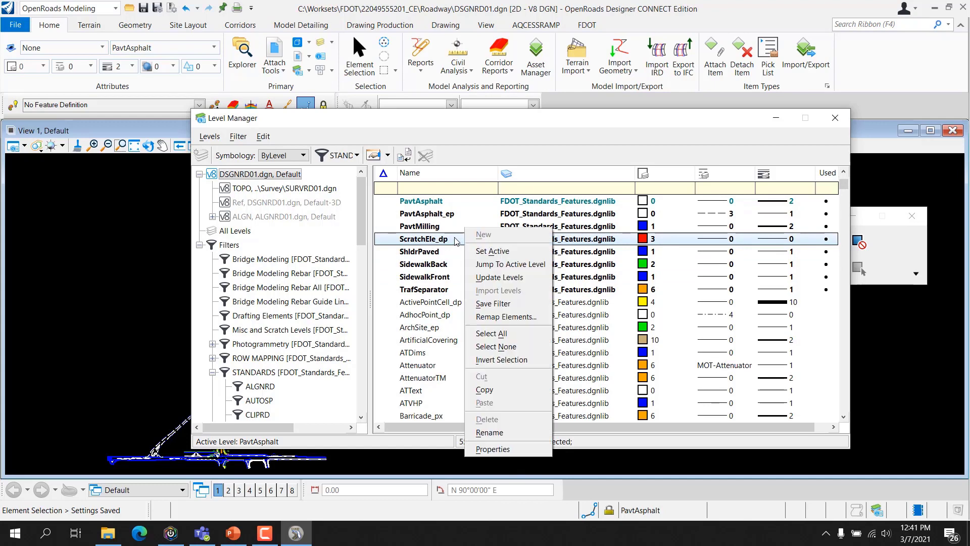
pyautogui.click(493, 252)
pyautogui.rightClick(458, 204)
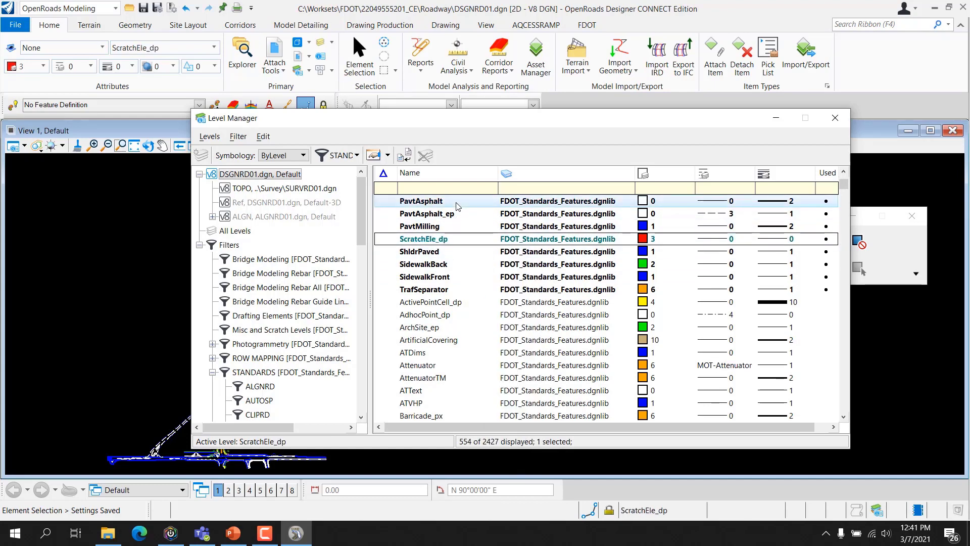
pyautogui.click(494, 216)
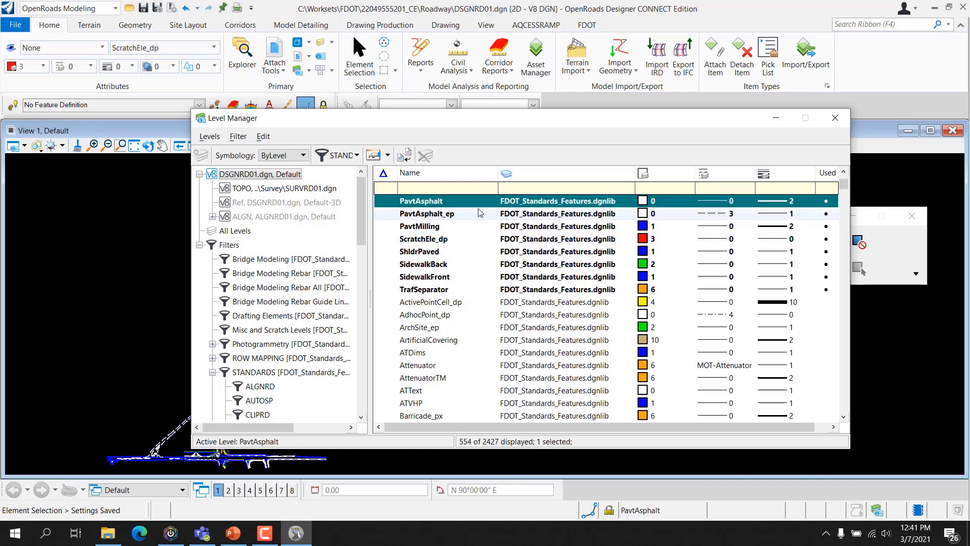
# Step: Examine the level properties of PavtAsphalt, accept them without changes, and close Level Manager
pyautogui.rightClick(466, 202)
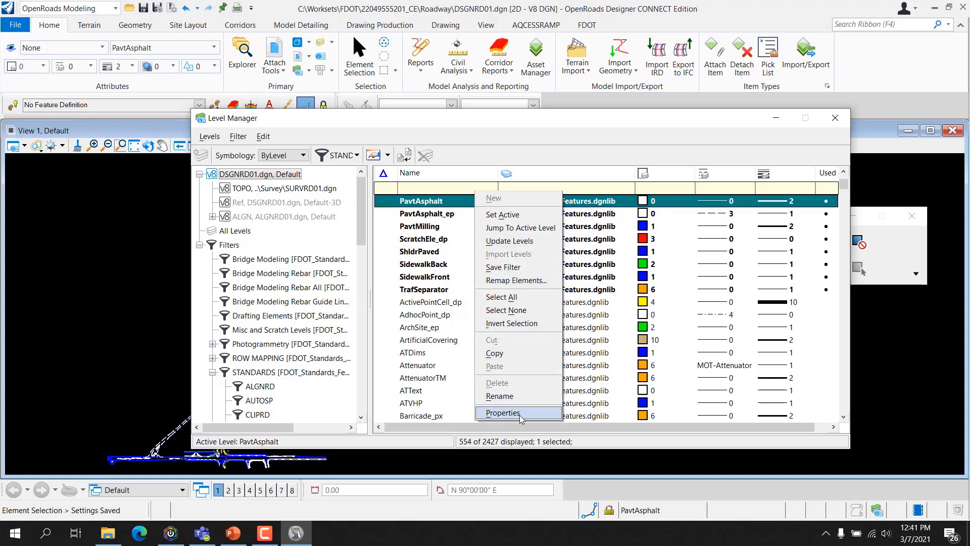
pyautogui.click(503, 413)
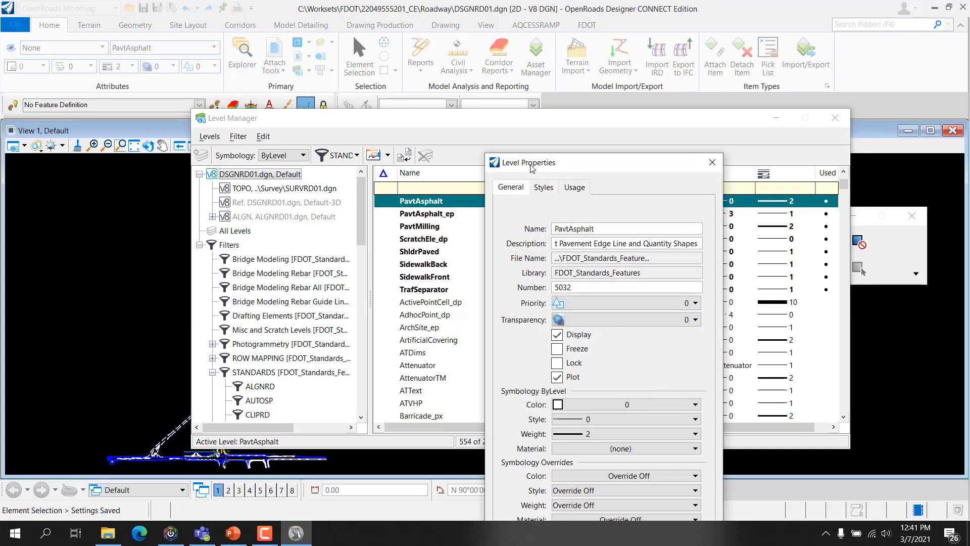
pyautogui.moveTo(533, 167); pyautogui.dragTo(421, 57)
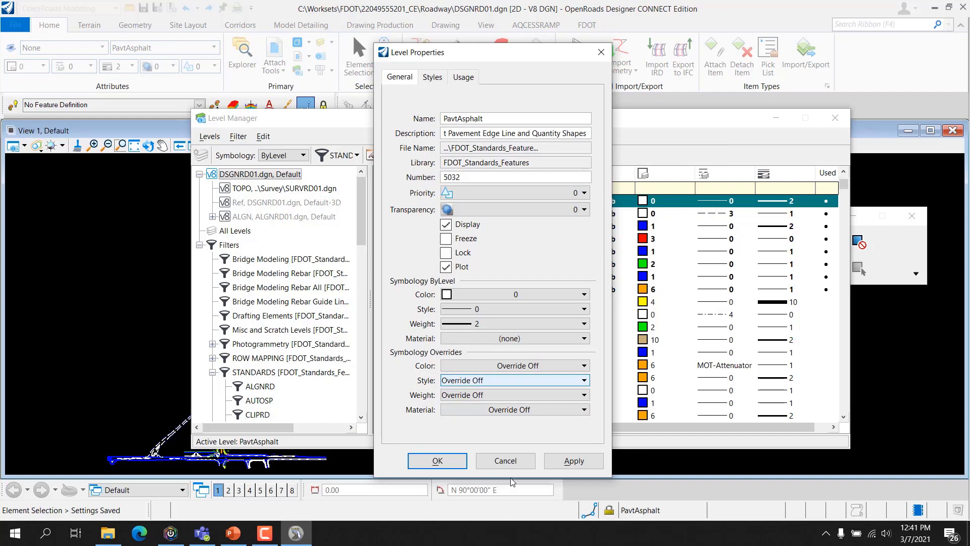
pyautogui.click(438, 461)
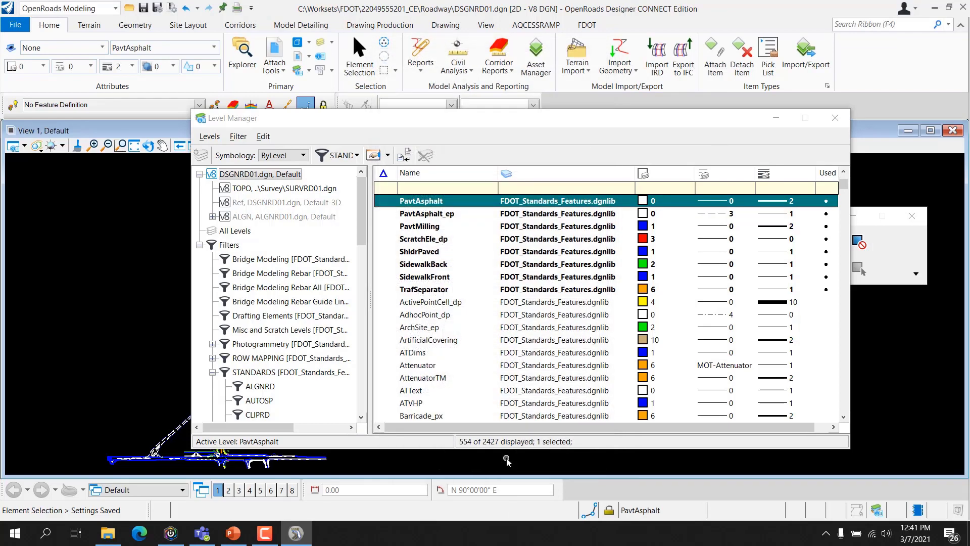
pyautogui.click(835, 118)
pyautogui.hotkey('alt', 'Tab')
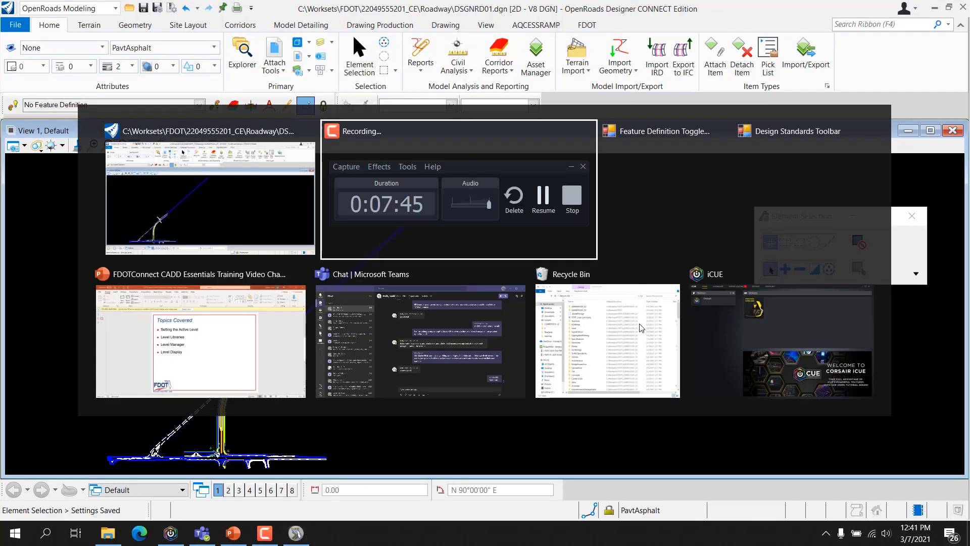
pyautogui.hotkey('alt', 'Tab')
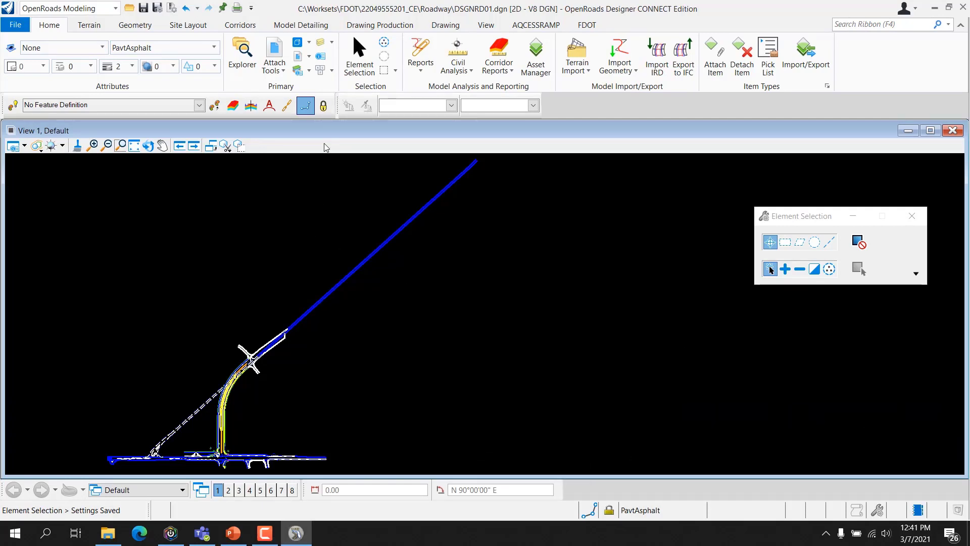
# Step: Open Level Display for View 1 as a floating dialog, reposition it over the view, and close it
pyautogui.click(320, 42)
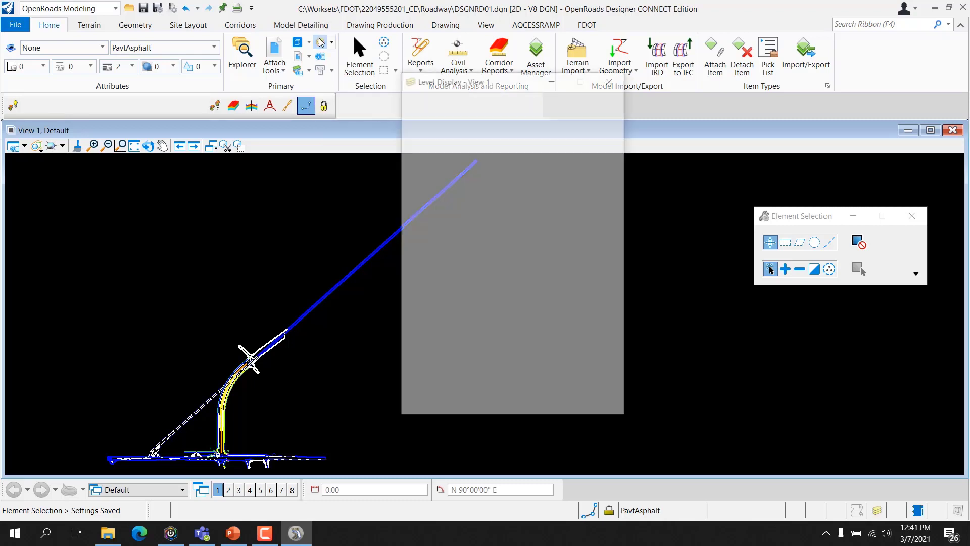
pyautogui.moveTo(445, 71); pyautogui.dragTo(508, 124)
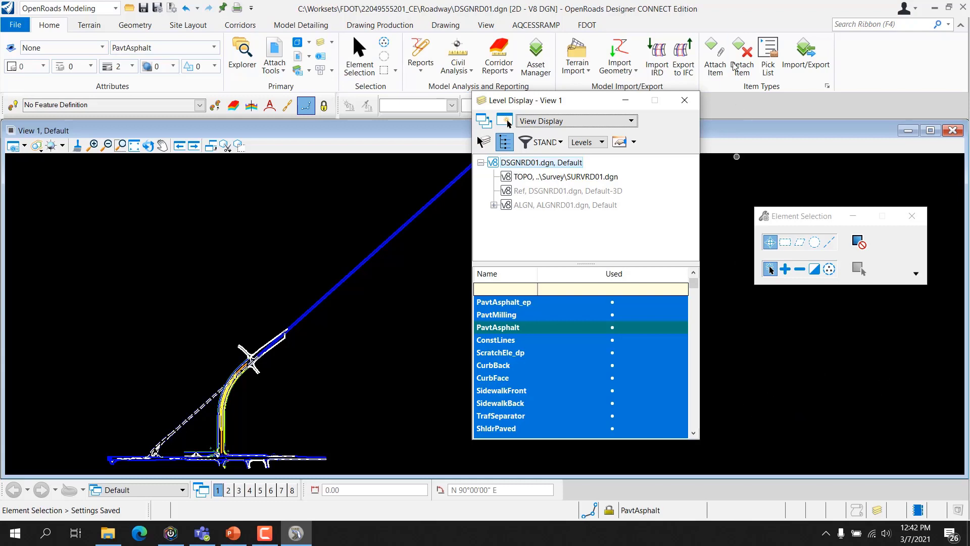
pyautogui.click(689, 105)
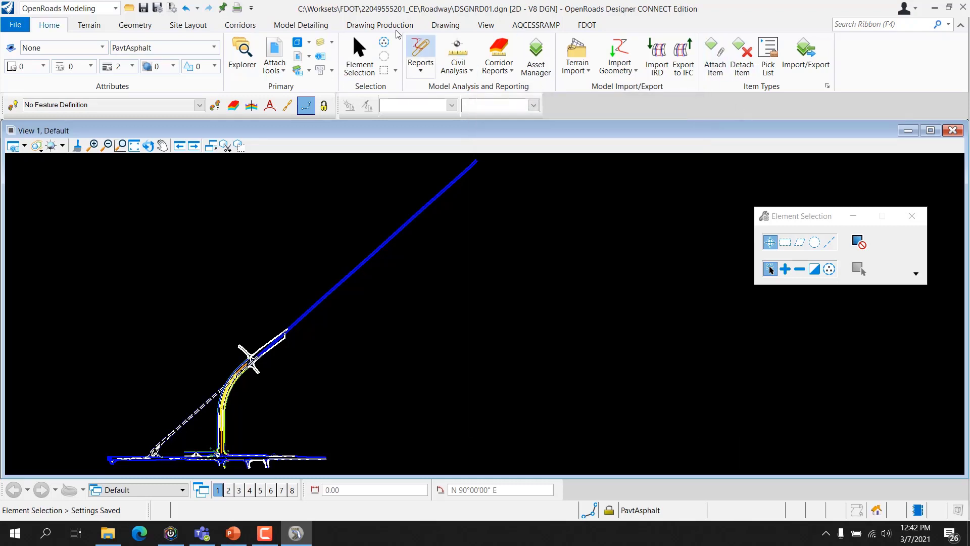
# Step: Show the Level Display Flyout version of the level display controls
pyautogui.click(333, 43)
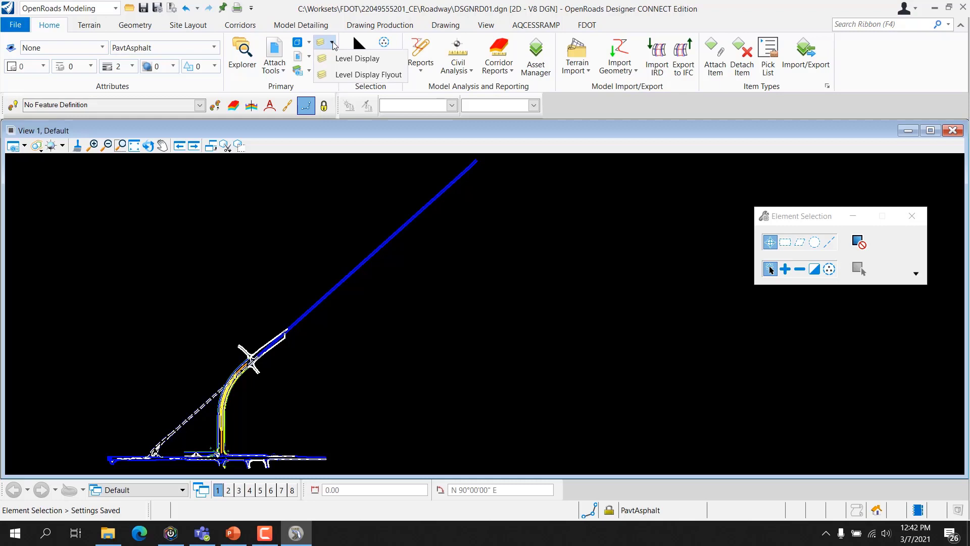
pyautogui.click(336, 80)
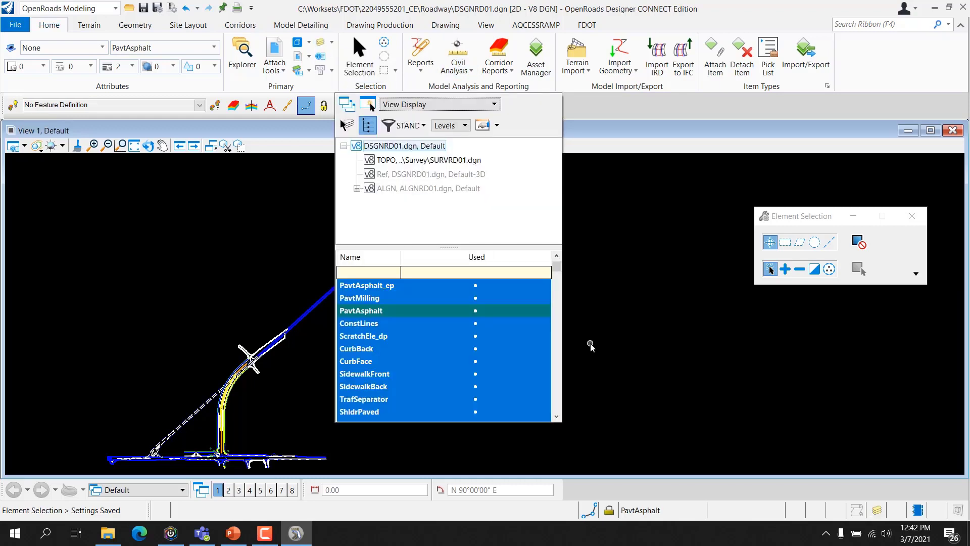
pyautogui.click(319, 44)
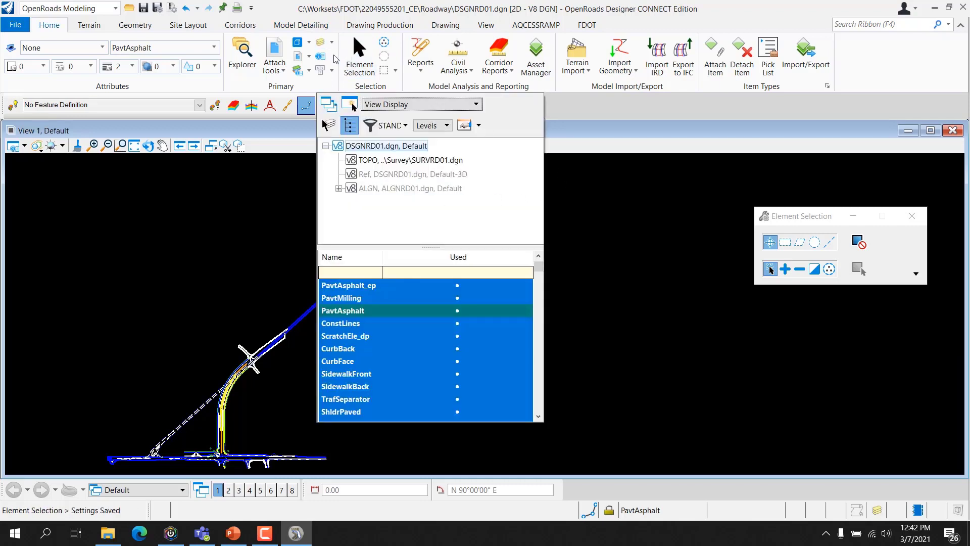
# Step: Reopen Level Display for View 1 as a floating dialog and reposition it over the view
pyautogui.click(331, 43)
pyautogui.click(356, 57)
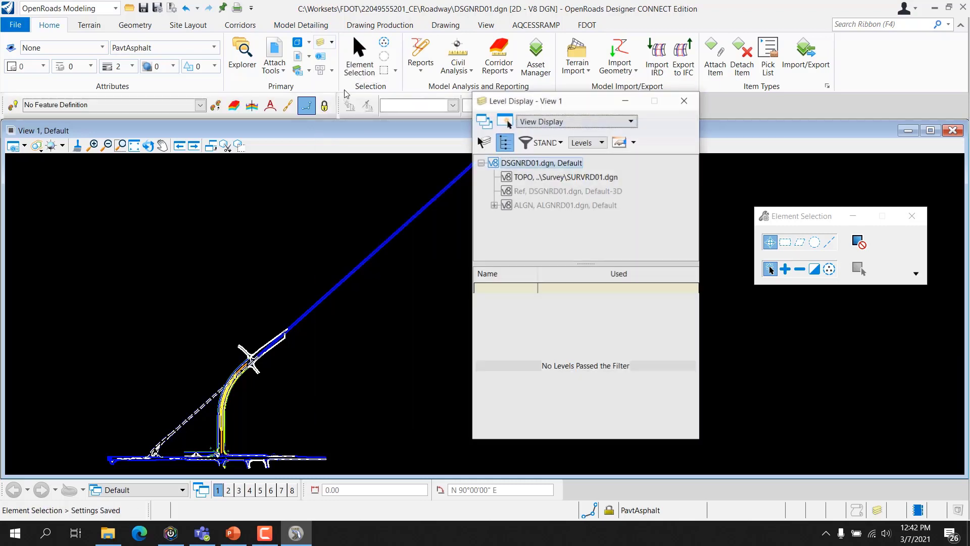
pyautogui.moveTo(536, 103); pyautogui.dragTo(455, 105)
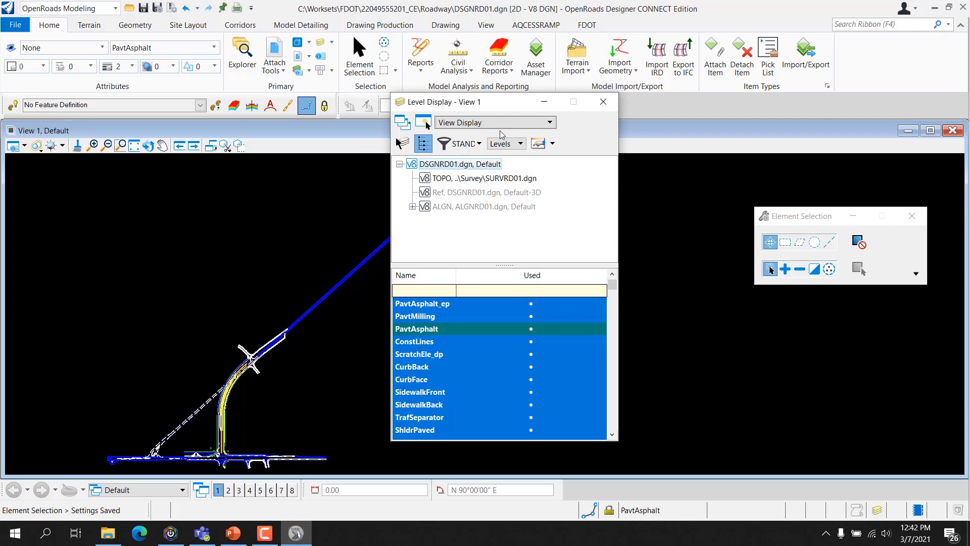
# Step: Review the options for applying level display to views and the display type choices, keeping View Display
pyautogui.click(403, 124)
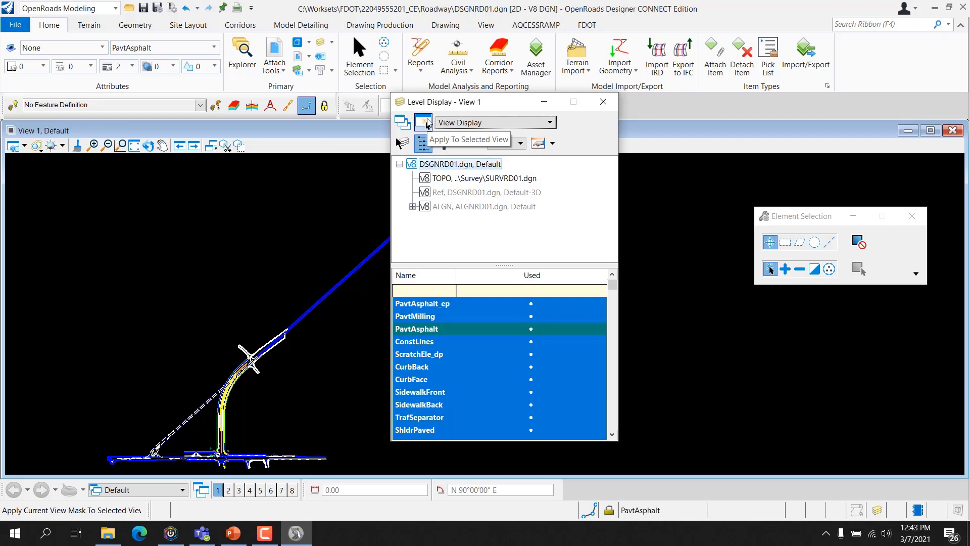
pyautogui.click(465, 123)
pyautogui.click(587, 136)
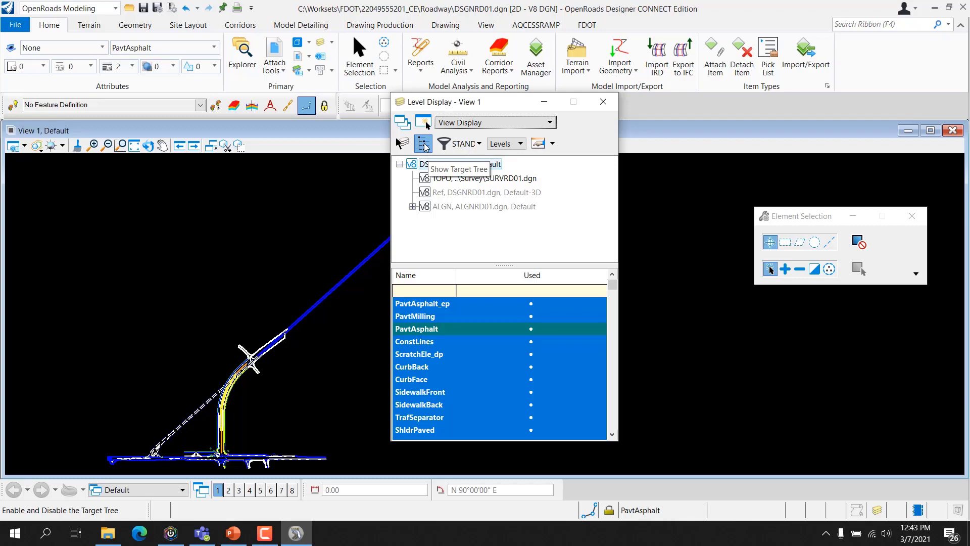
# Step: Toggle the target tree in Level Display off and back on twice
pyautogui.click(424, 146)
pyautogui.click(424, 146)
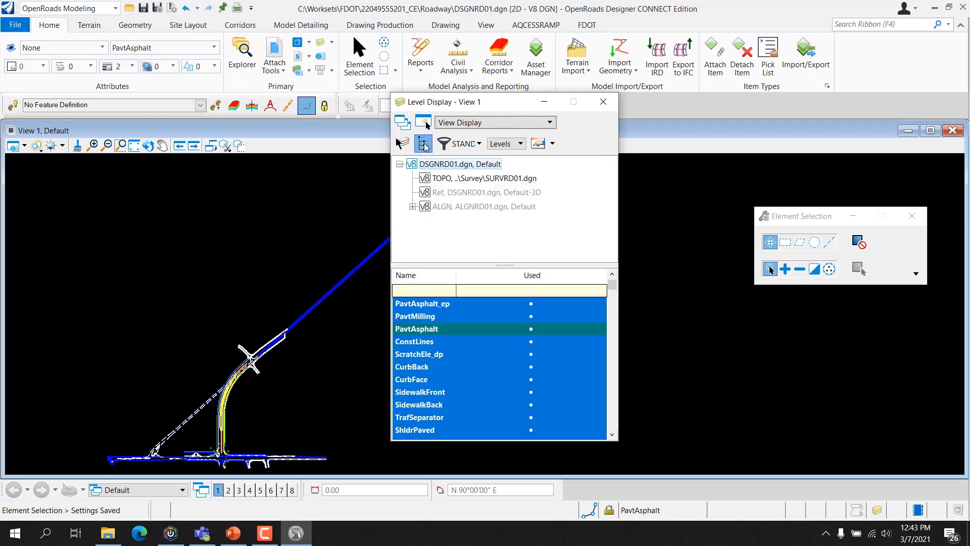
pyautogui.click(425, 145)
pyautogui.click(424, 146)
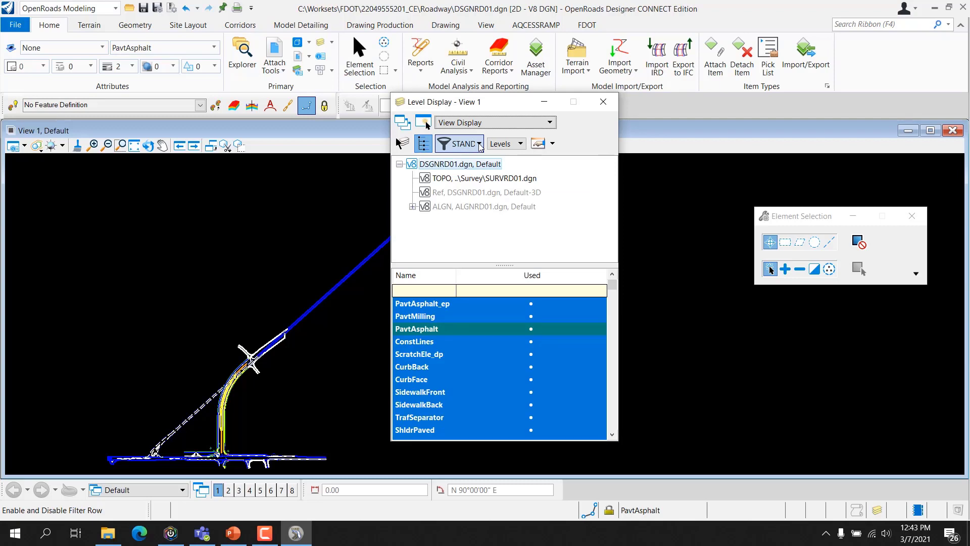
# Step: Set the level filter to (none), and show the list by Filters before returning it to Levels
pyautogui.click(479, 145)
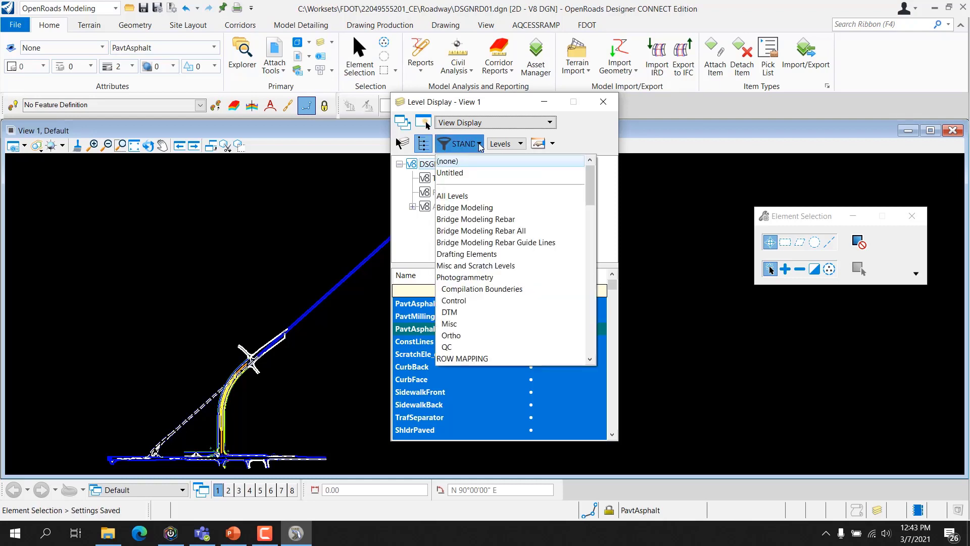
pyautogui.click(498, 161)
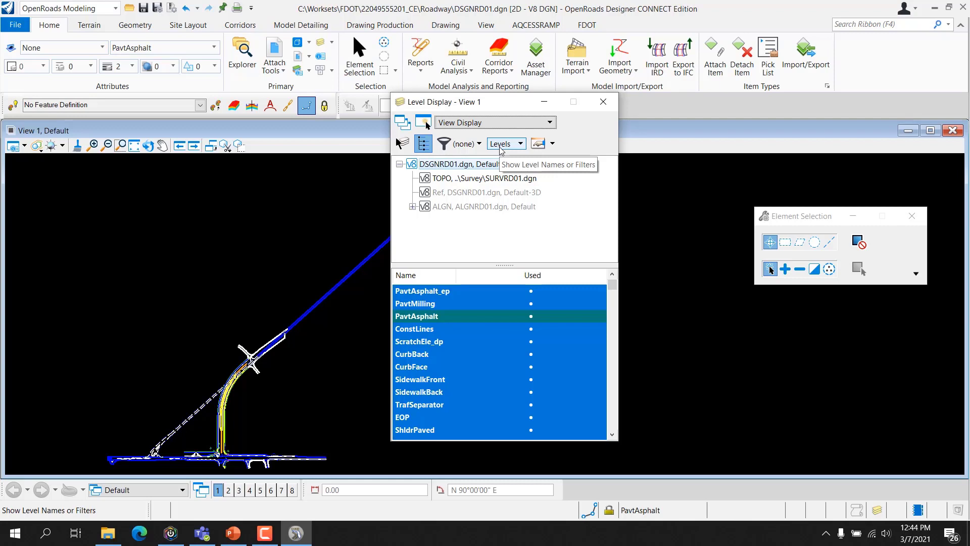
pyautogui.click(505, 144)
pyautogui.click(500, 163)
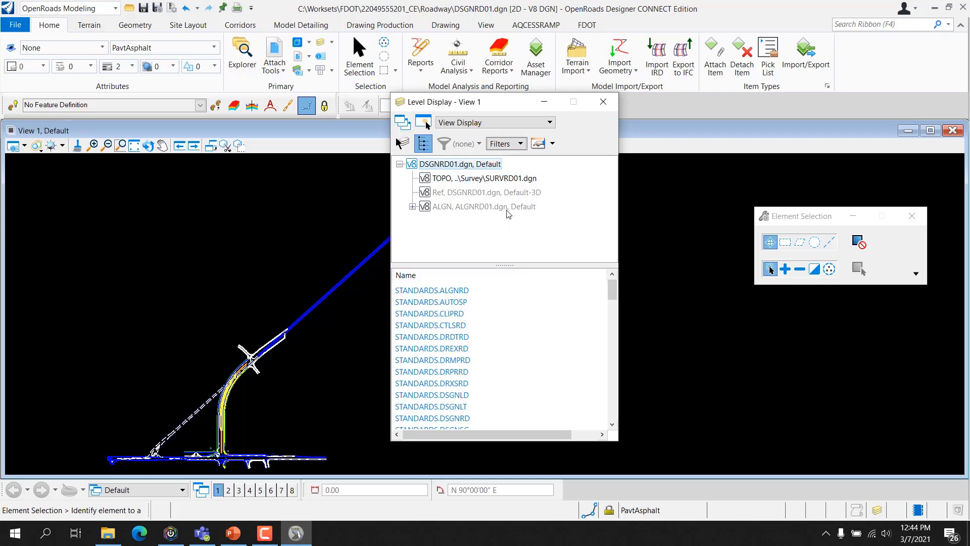
pyautogui.click(505, 144)
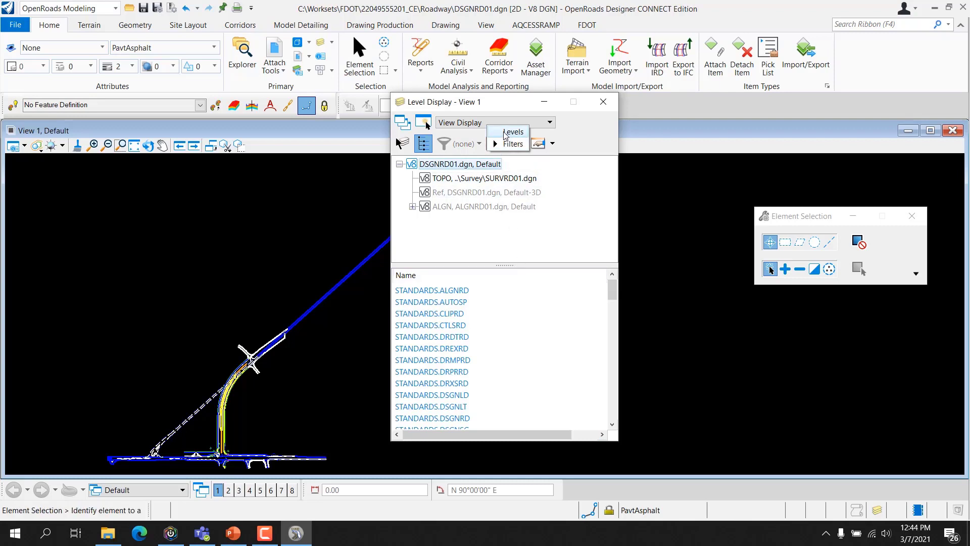
pyautogui.click(500, 153)
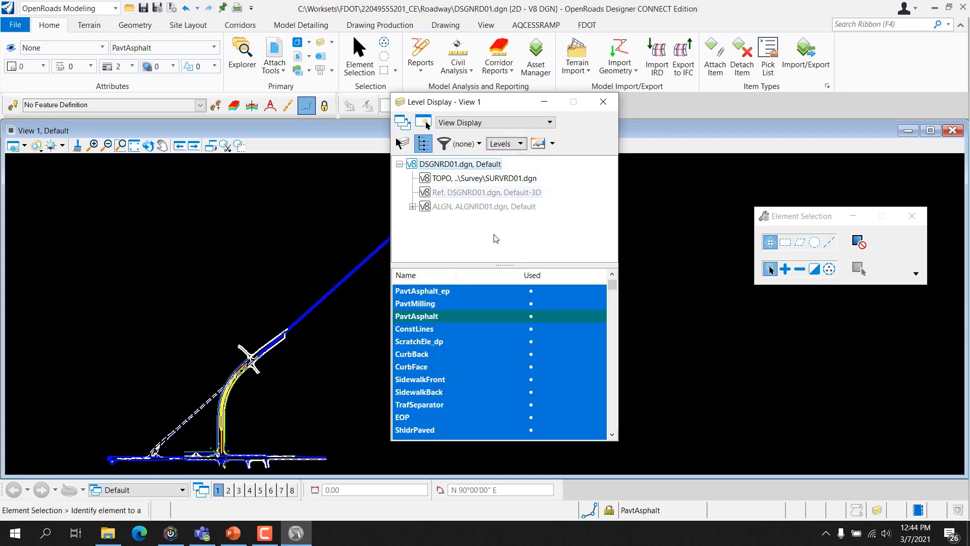
pyautogui.click(550, 151)
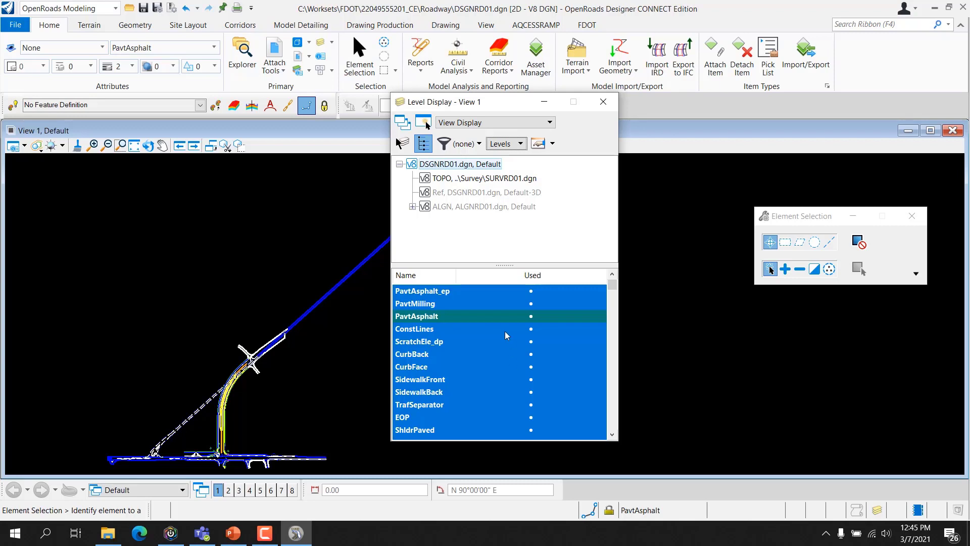
# Step: View the column choices for the level list without changing them, and sort the list by Used with used levels first
pyautogui.rightClick(504, 276)
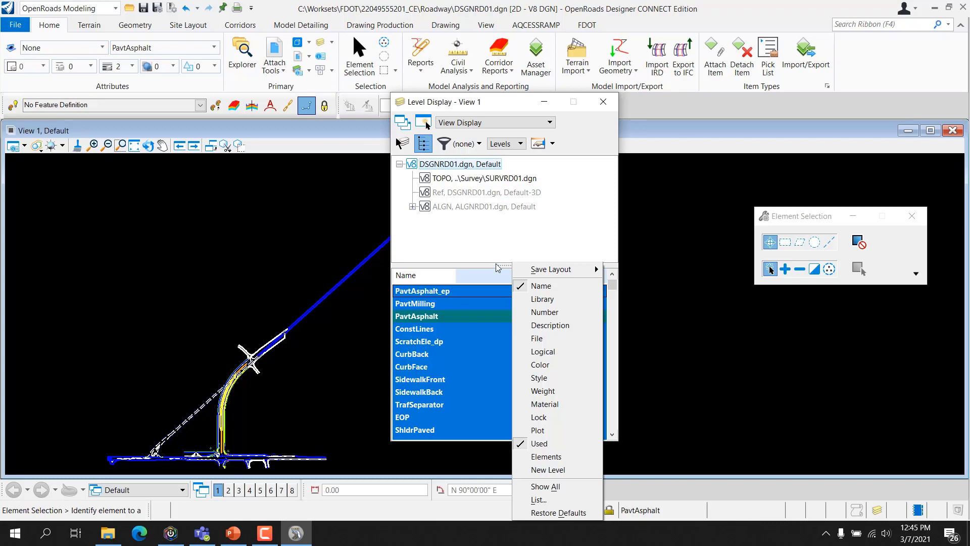
pyautogui.click(497, 268)
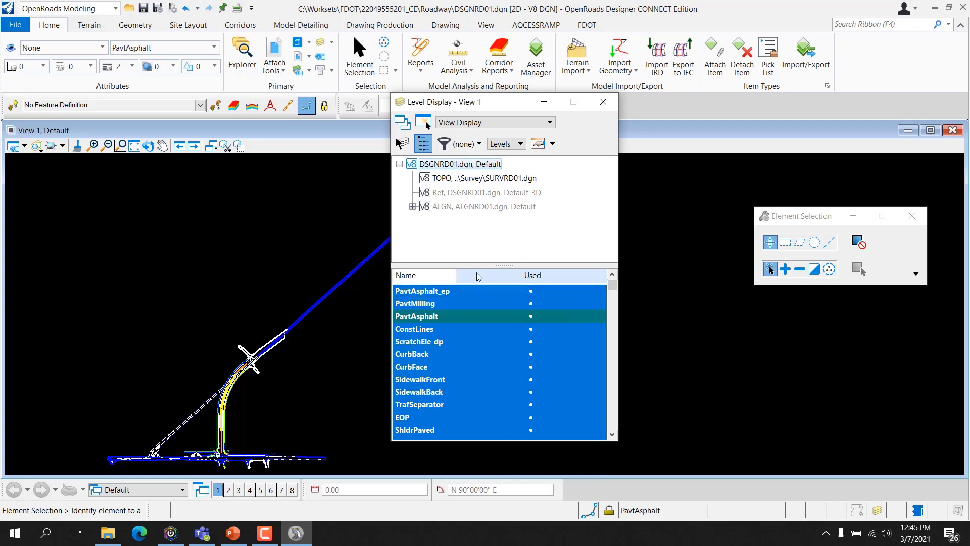
pyautogui.click(431, 277)
pyautogui.click(480, 277)
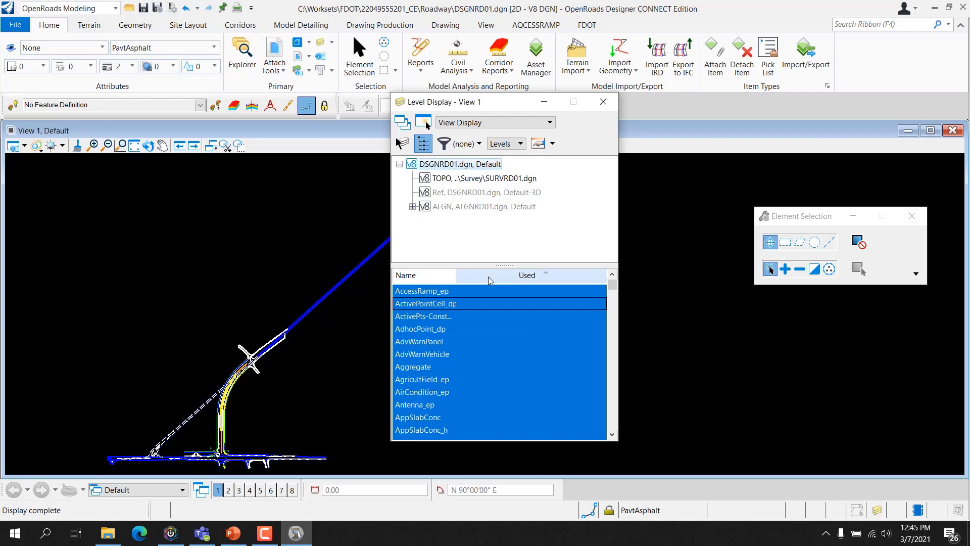
pyautogui.click(488, 277)
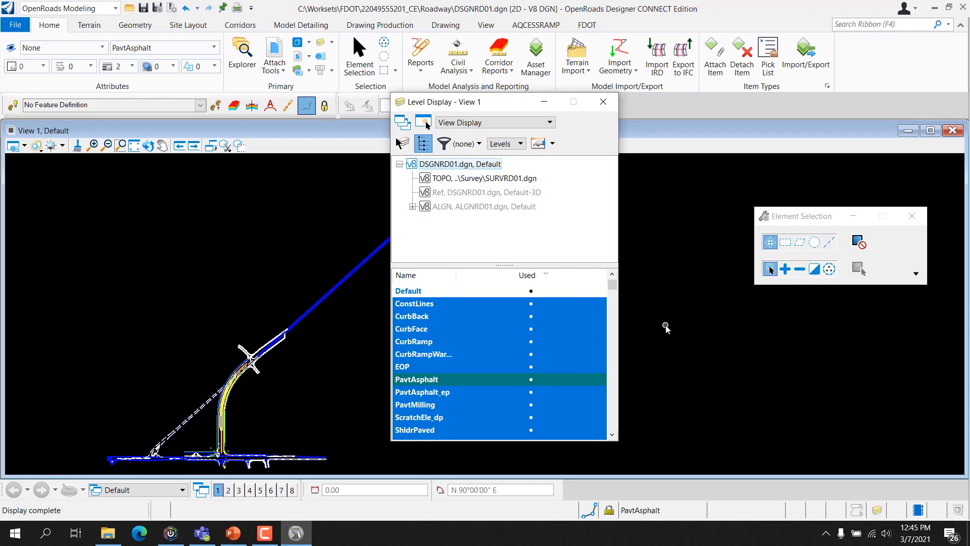
# Step: Review the commands available for levels in the list, dismiss them without choosing any, and close Level Display
pyautogui.rightClick(461, 327)
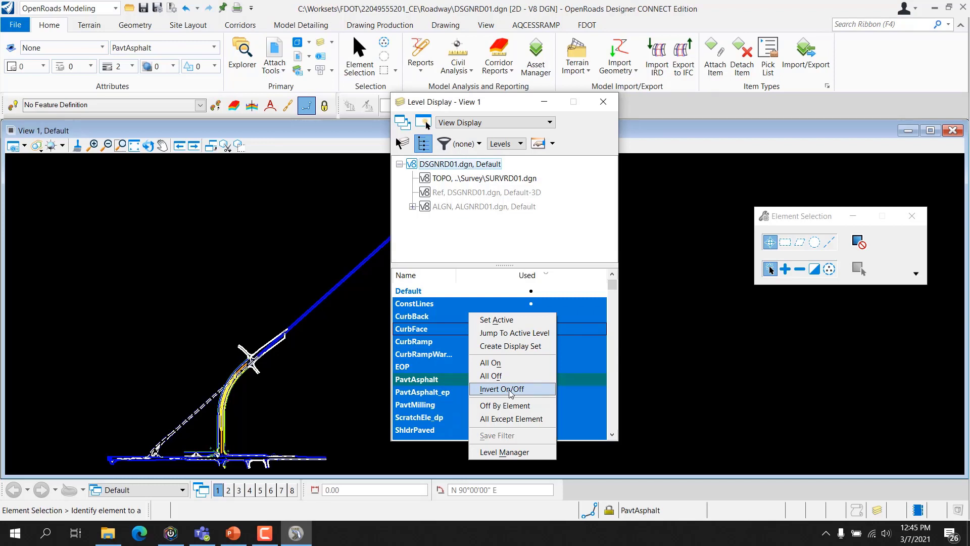
pyautogui.click(518, 117)
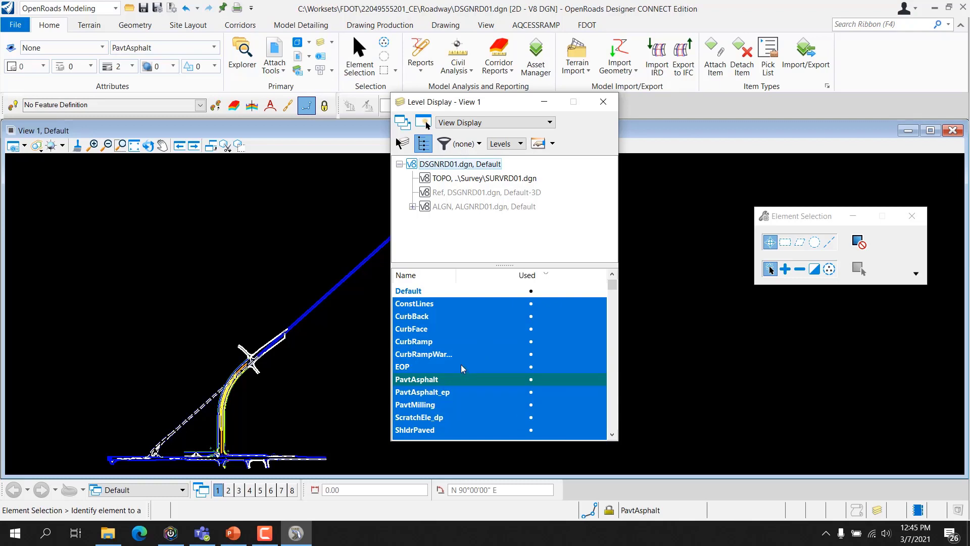
pyautogui.click(604, 102)
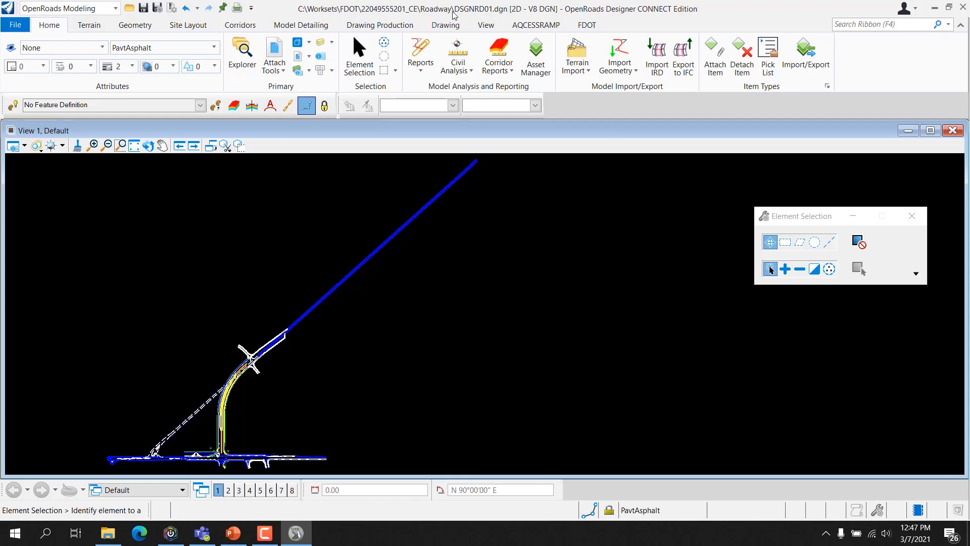
# Step: Start Change Attributes, move its dialog closer to the roadway linework, and turn off the Color attribute
pyautogui.click(446, 25)
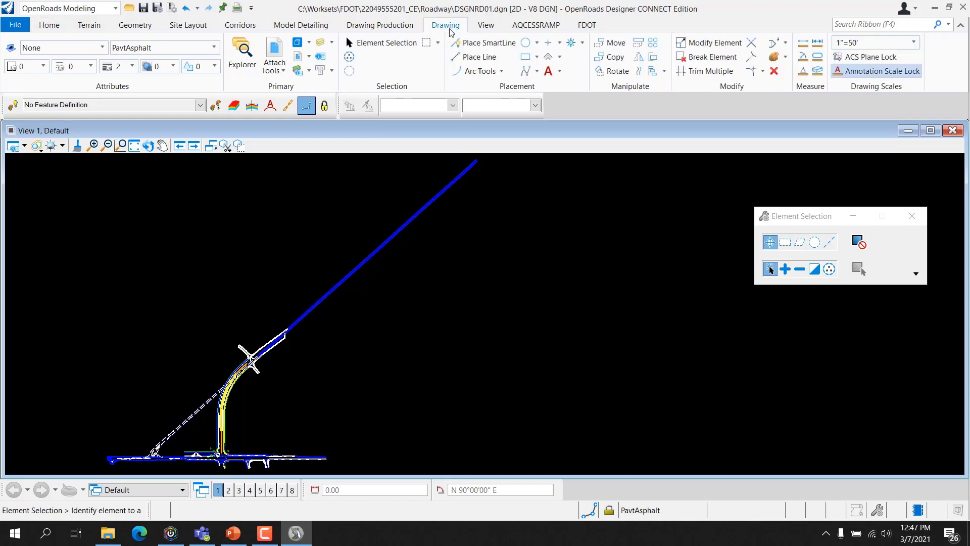
pyautogui.click(774, 56)
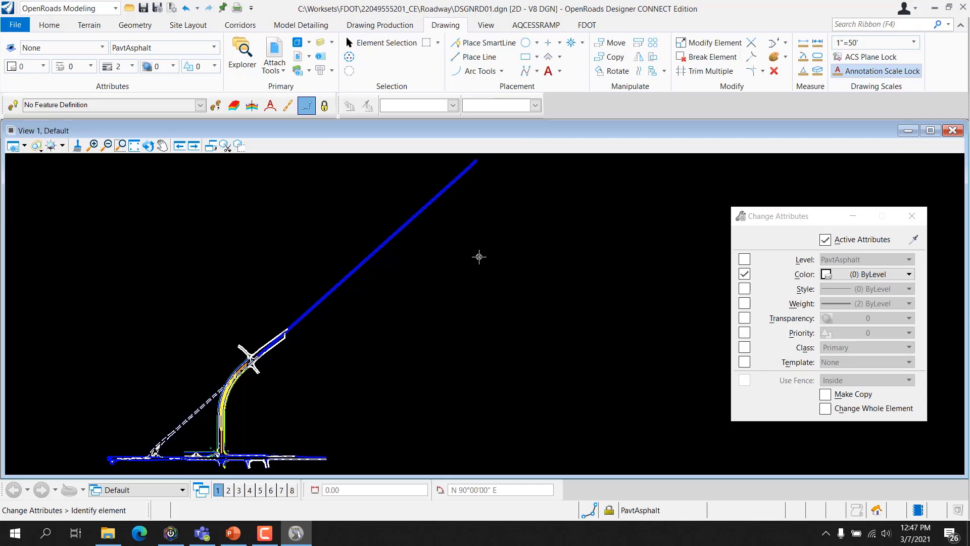
pyautogui.moveTo(768, 219); pyautogui.dragTo(634, 199)
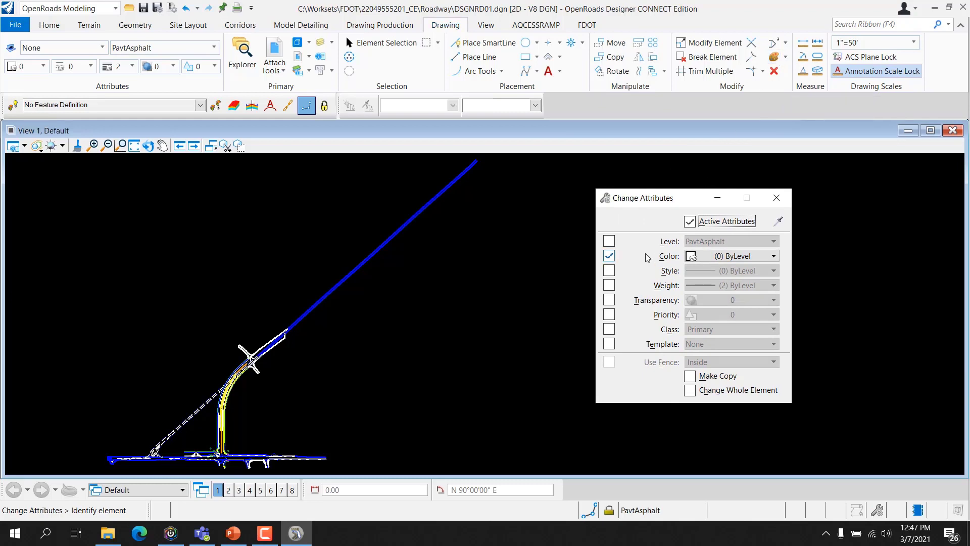
pyautogui.click(609, 256)
pyautogui.click(609, 244)
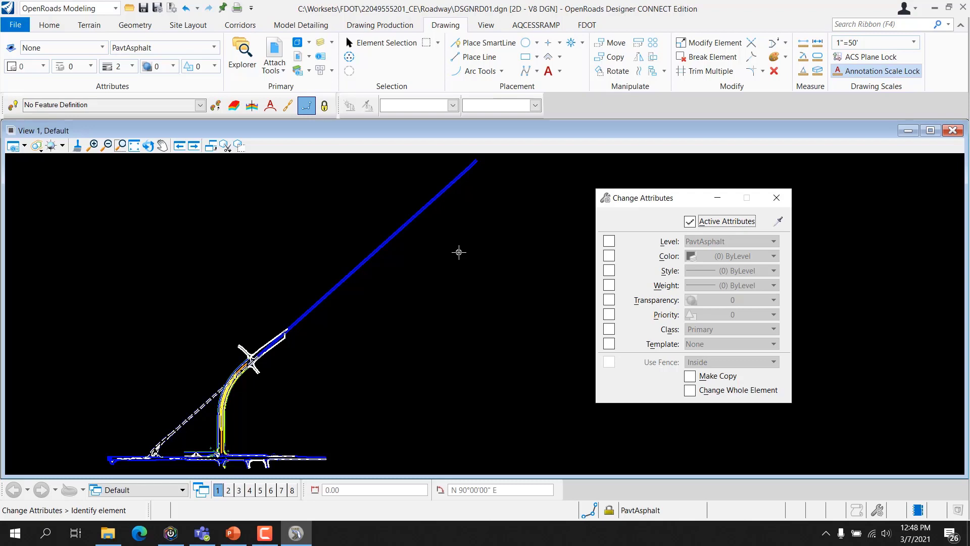
# Step: Turn on the Level attribute in Change Attributes and match it to a yellow median curb line on level CurbBack
pyautogui.scroll(4, 187, 437)
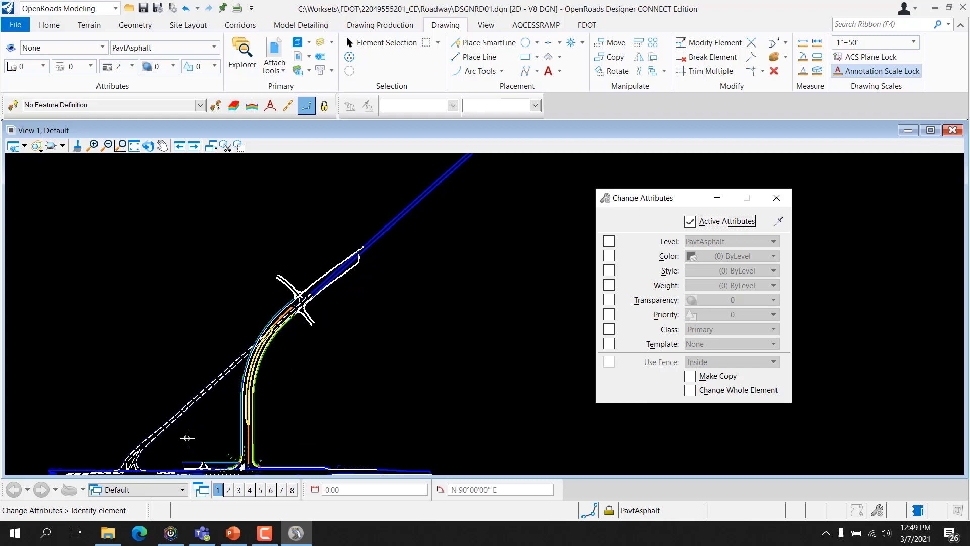
pyautogui.scroll(2, 270, 385)
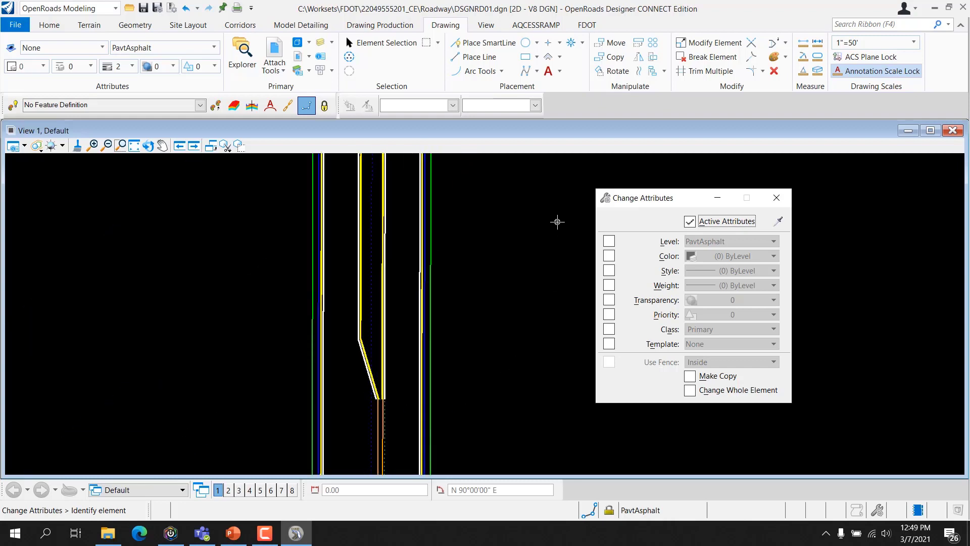
pyautogui.click(610, 241)
pyautogui.click(778, 221)
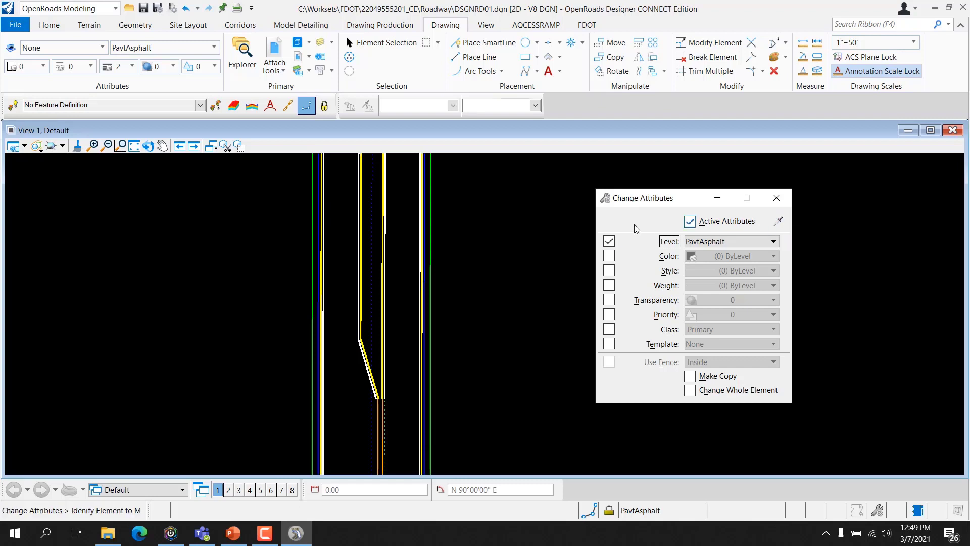
pyautogui.click(382, 287)
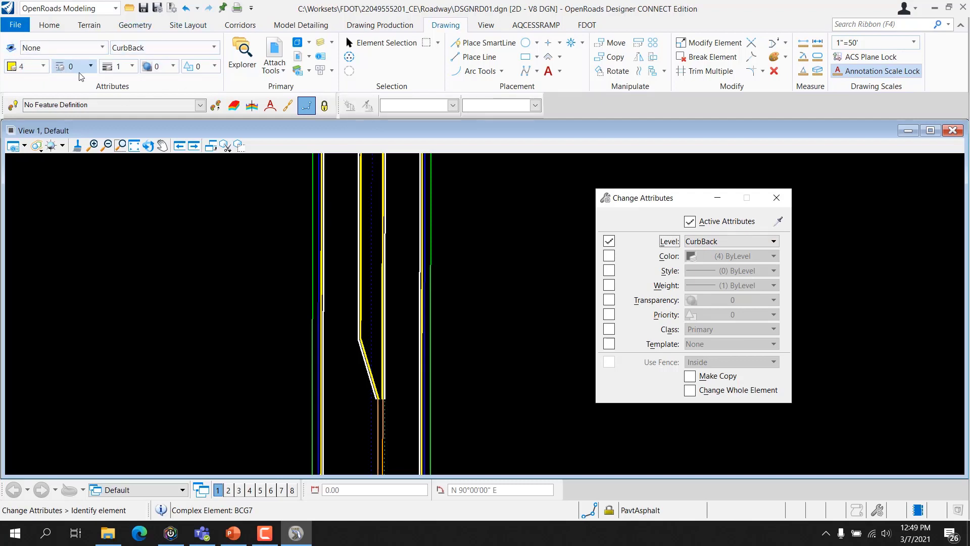
# Step: Undo the last change, and match the element attributes to the blue sidewalk line on level SidewalkFront
pyautogui.hotkey('ctrl', 'z')
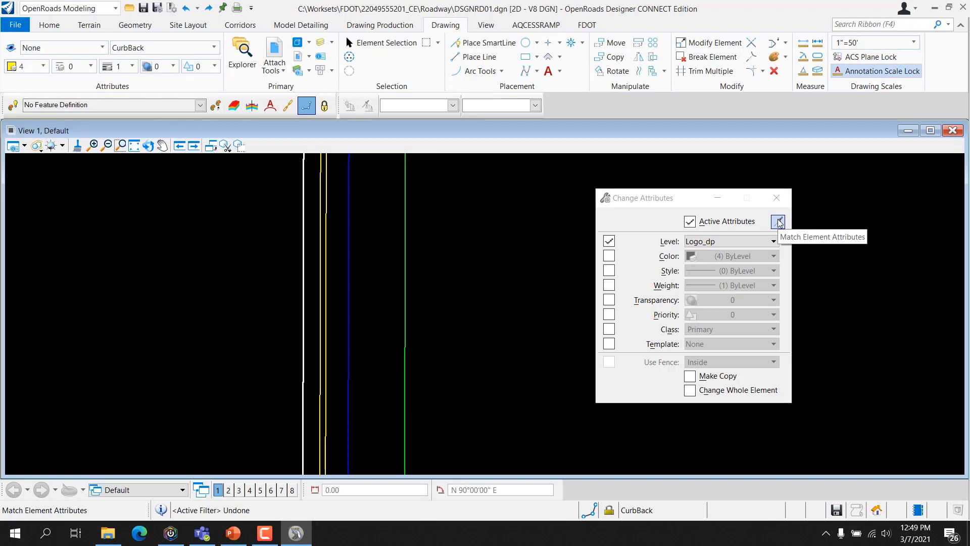
pyautogui.click(779, 223)
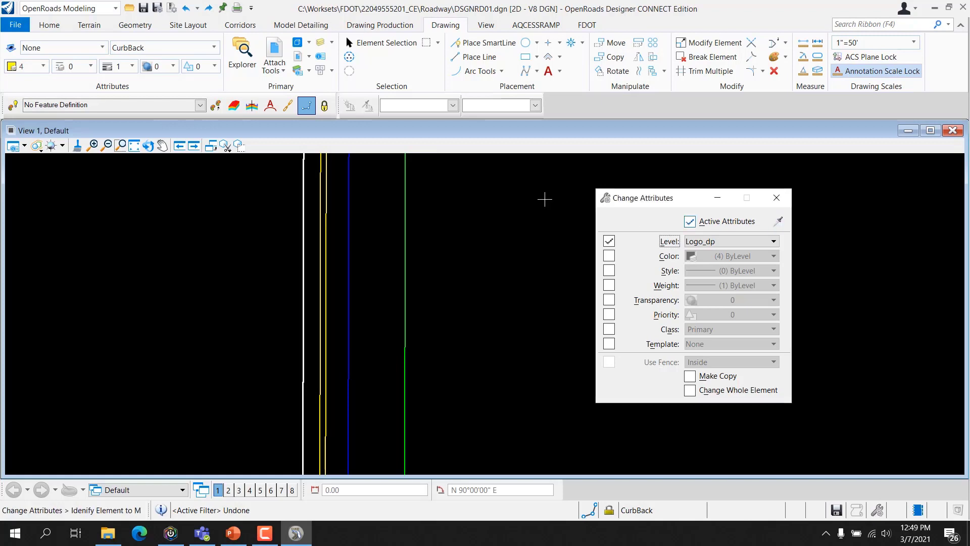
pyautogui.click(351, 213)
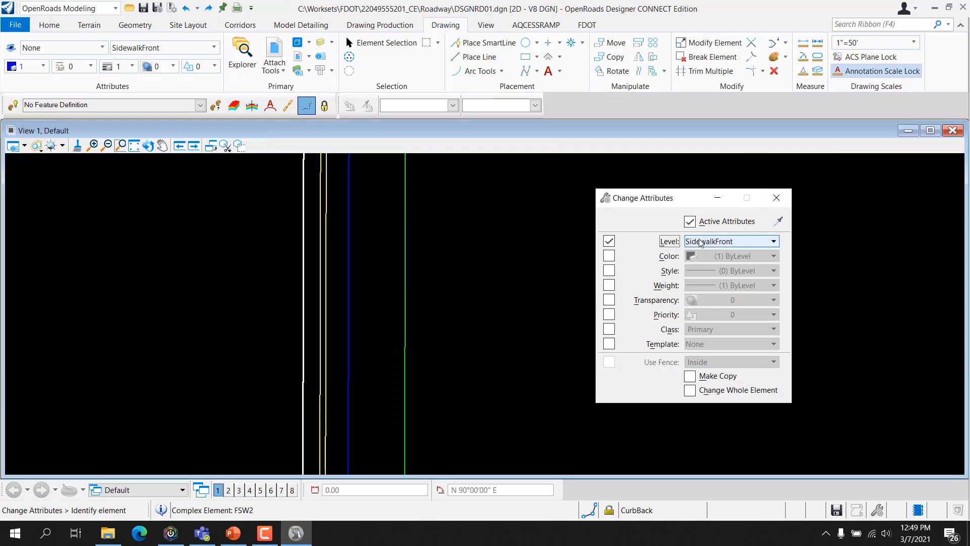
# Step: Turn off Active Attributes, match a yellow curb line on level CurbBack, and turn Active Attributes back on
pyautogui.click(691, 224)
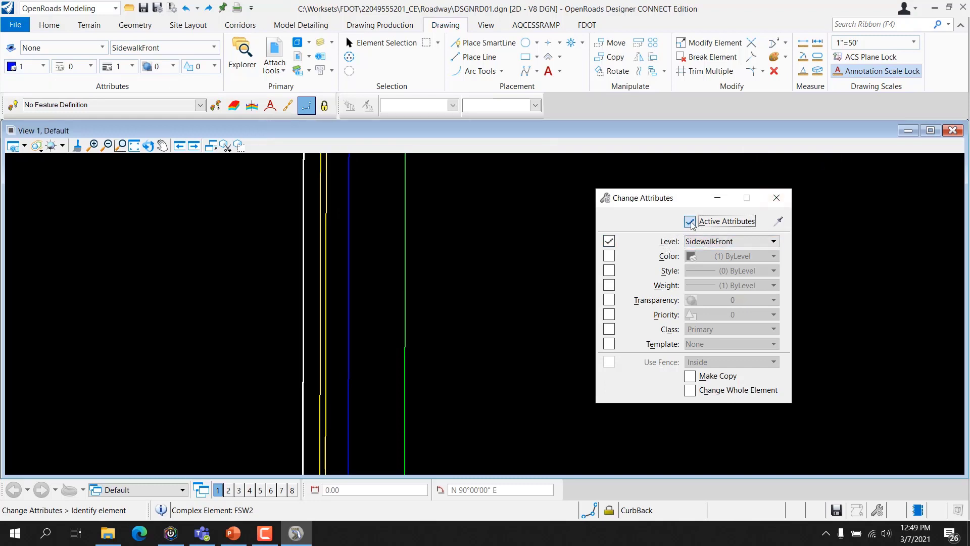
pyautogui.click(778, 221)
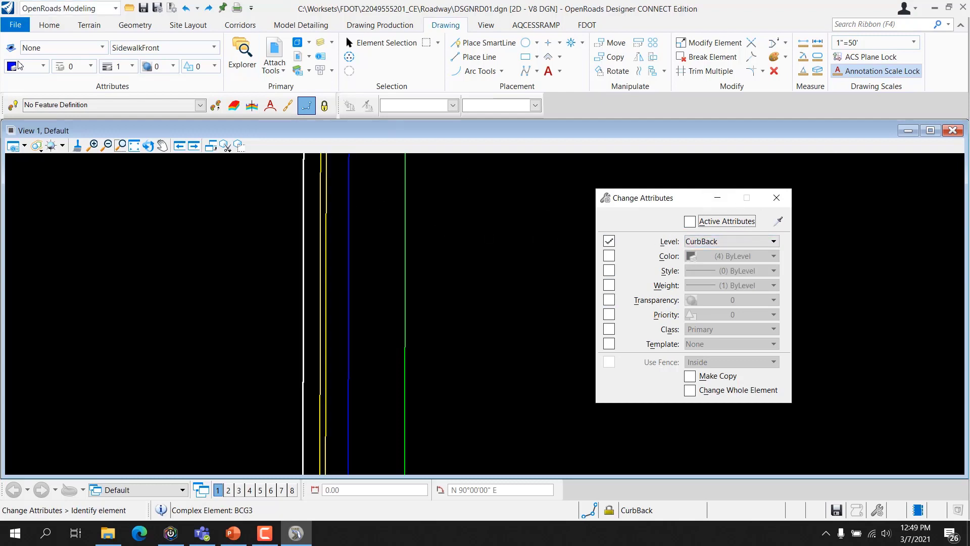
pyautogui.click(692, 220)
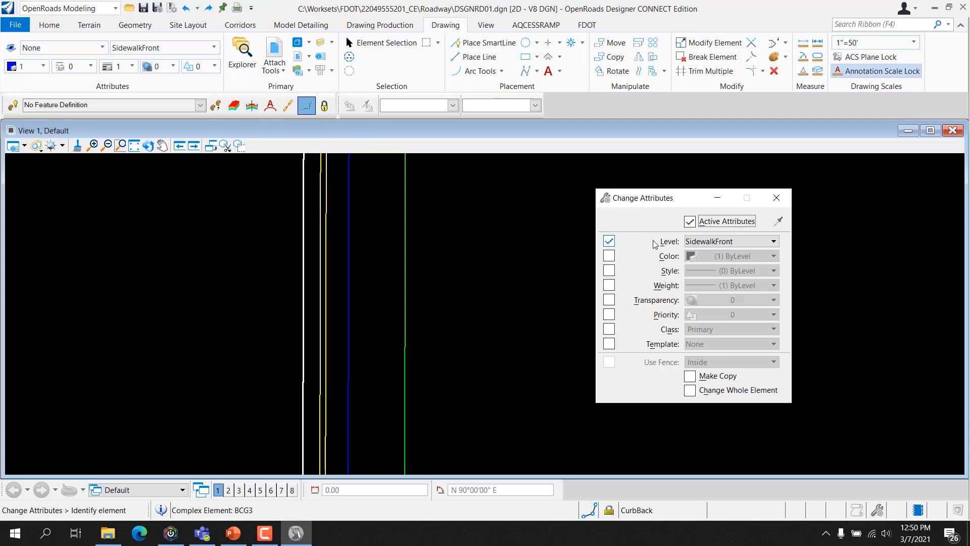
# Step: Review the Class choices, Primary and Construction, in Change Attributes, and leave the Class attribute turned off
pyautogui.moveTo(651, 204); pyautogui.dragTo(616, 167)
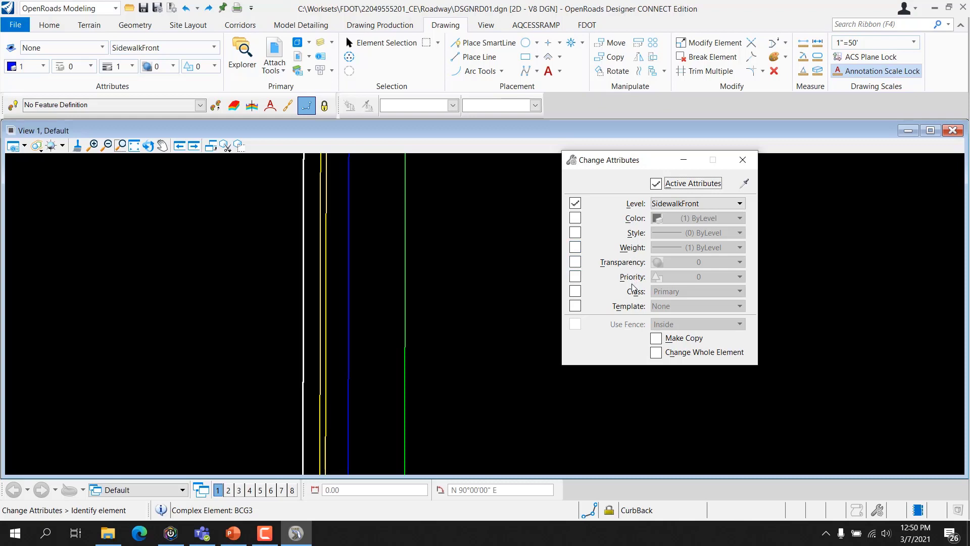
pyautogui.click(576, 292)
pyautogui.click(657, 291)
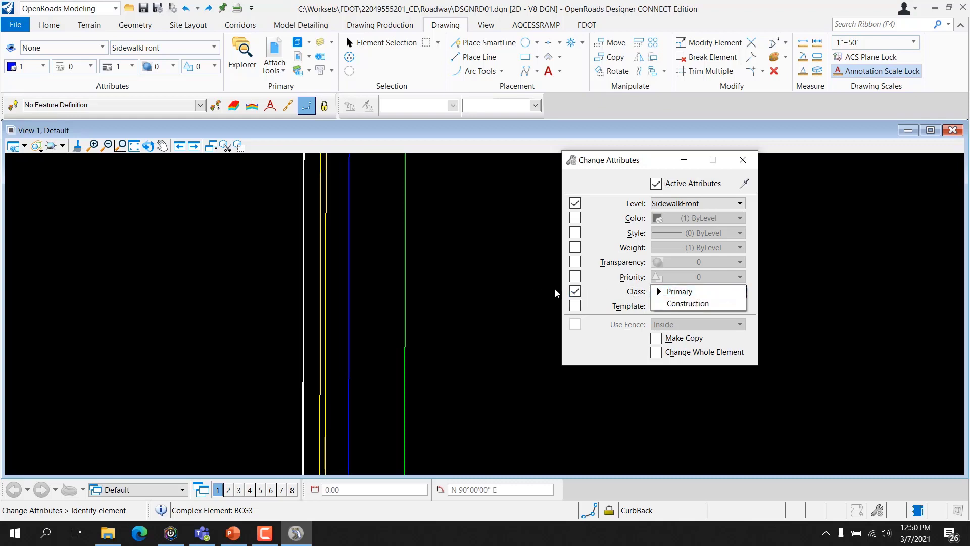
pyautogui.click(572, 291)
pyautogui.click(576, 292)
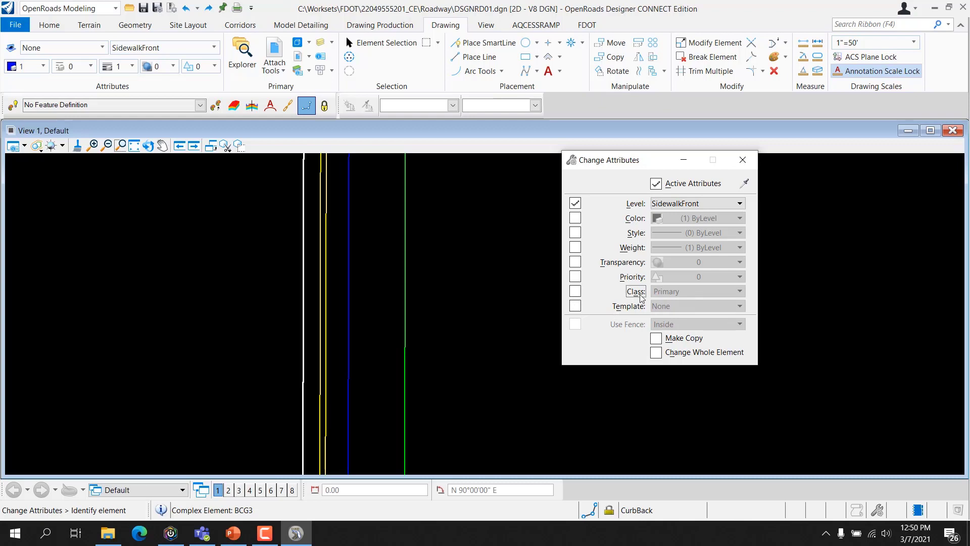
pyautogui.click(575, 292)
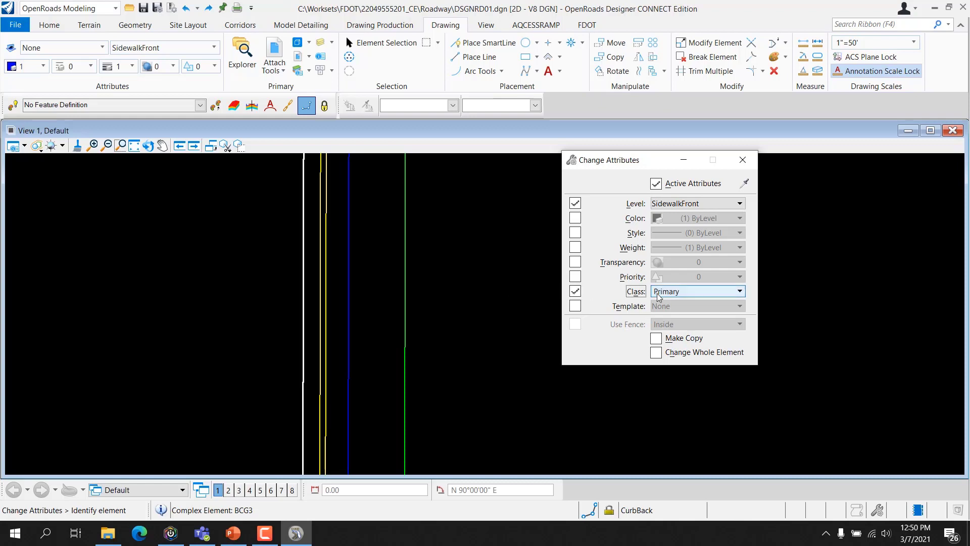
pyautogui.click(576, 292)
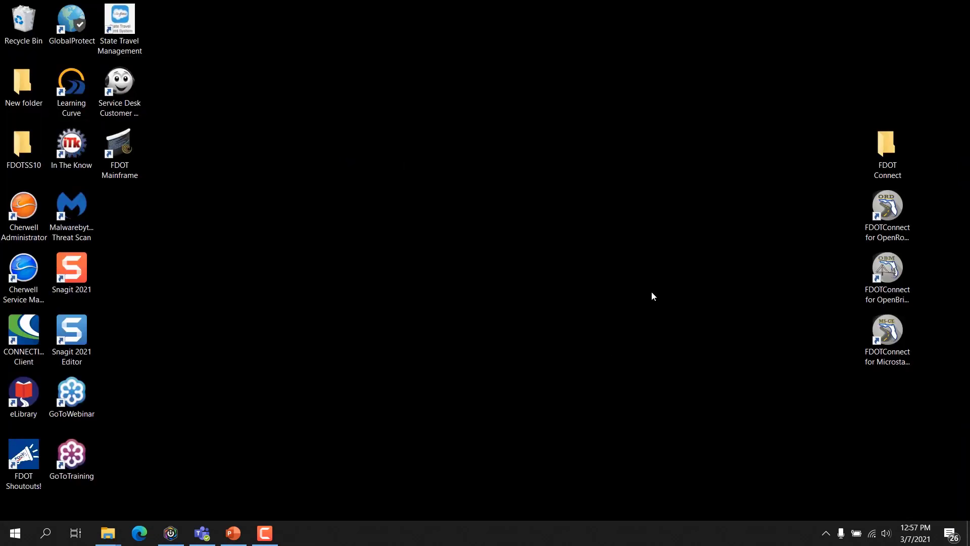
pyautogui.doubleClick(891, 230)
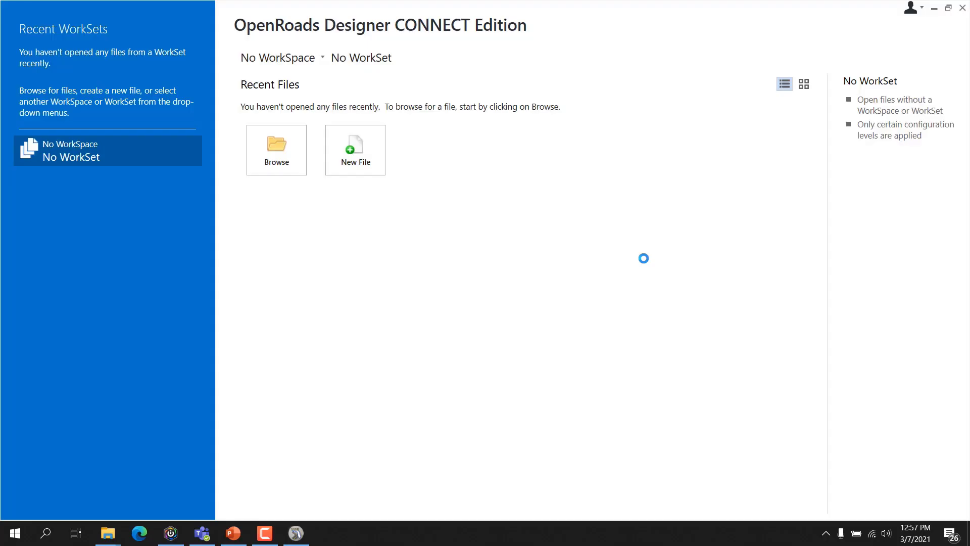
pyautogui.click(303, 62)
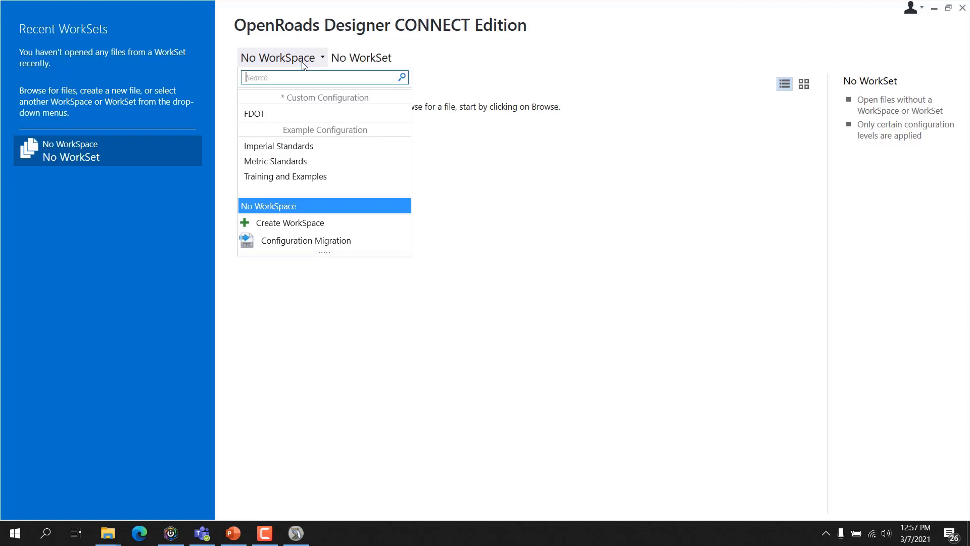
pyautogui.click(301, 118)
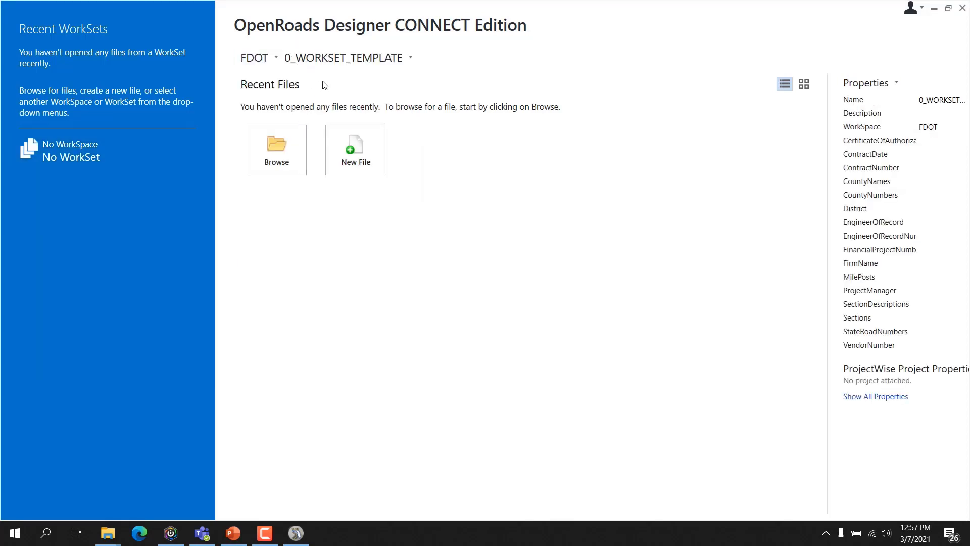
pyautogui.click(332, 62)
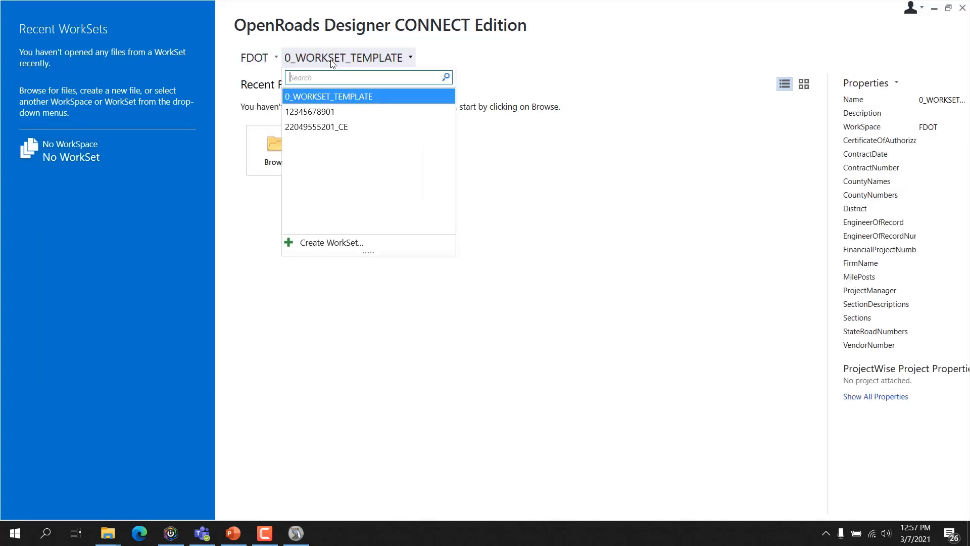
pyautogui.click(334, 127)
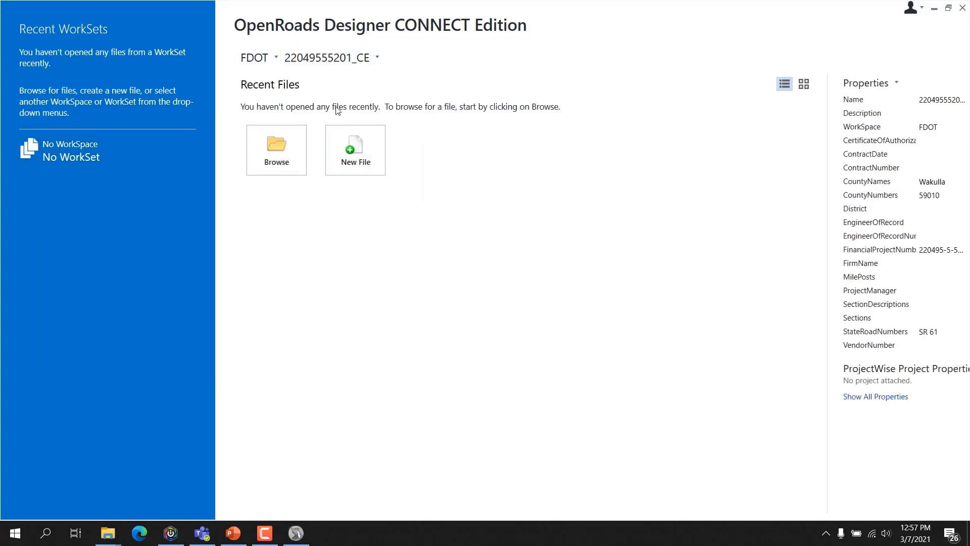
pyautogui.click(286, 147)
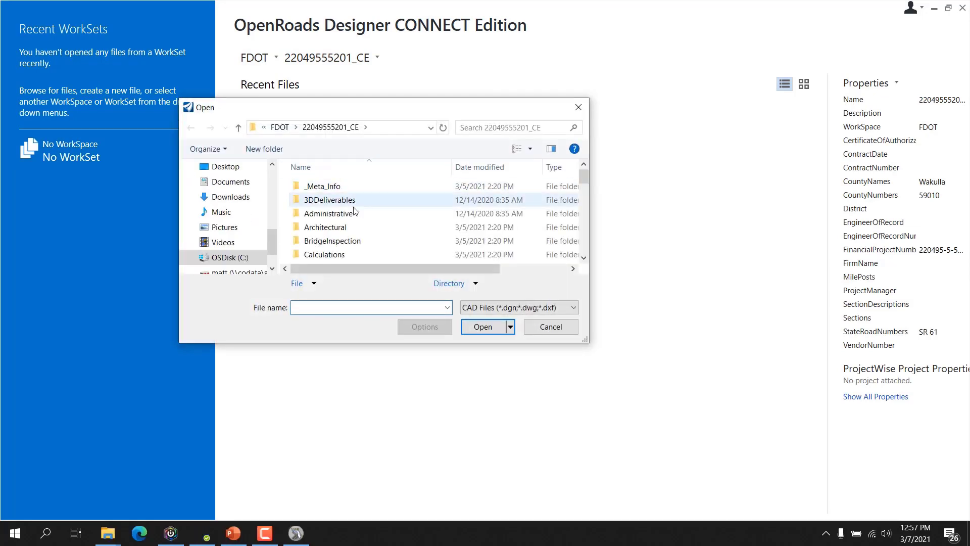
pyautogui.scroll(-5, 356, 207)
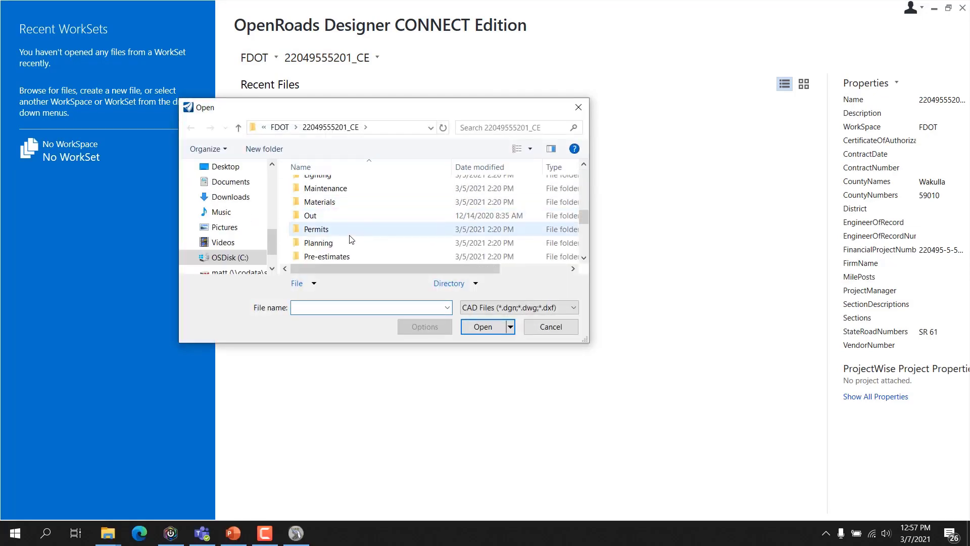
pyautogui.scroll(-2, 347, 223)
pyautogui.doubleClick(352, 188)
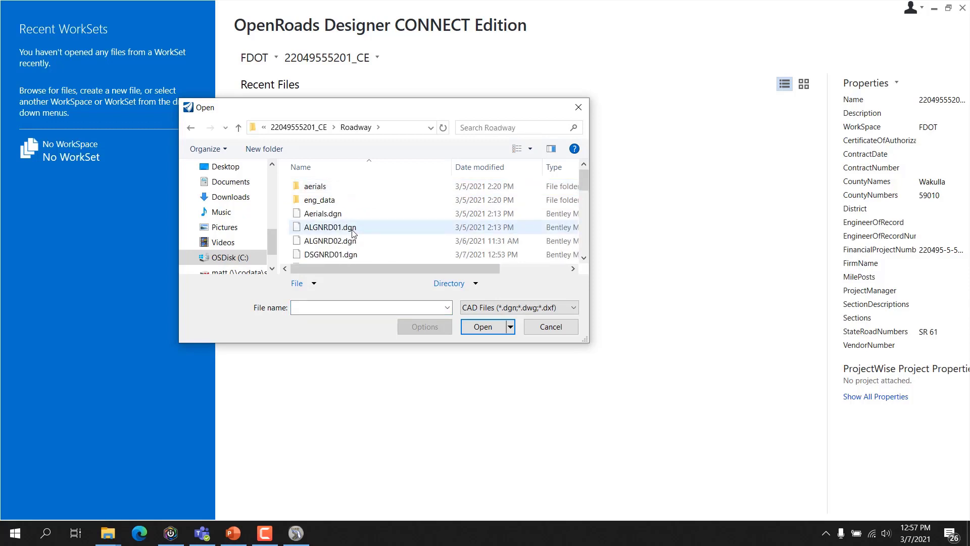
pyautogui.scroll(-2, 353, 233)
pyautogui.scroll(1, 355, 223)
pyautogui.click(356, 211)
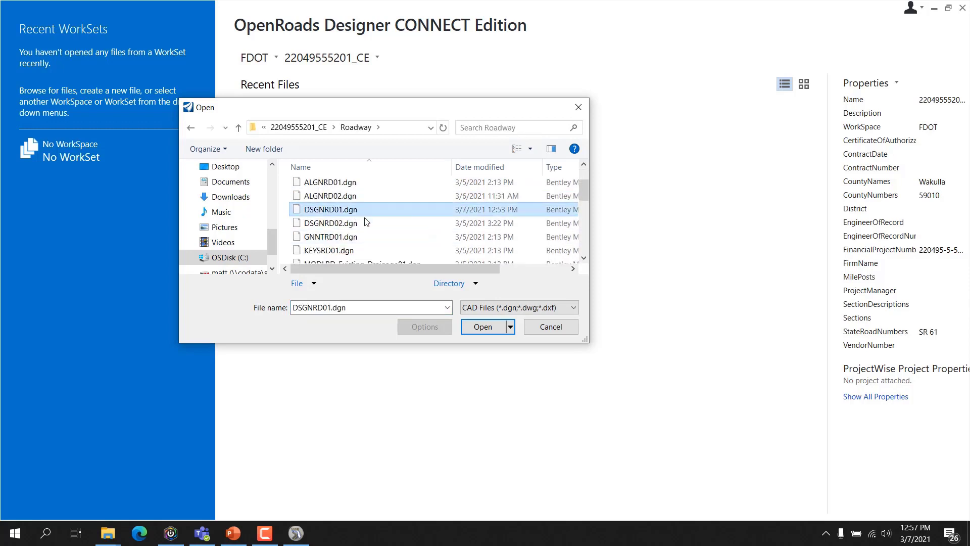
pyautogui.click(496, 328)
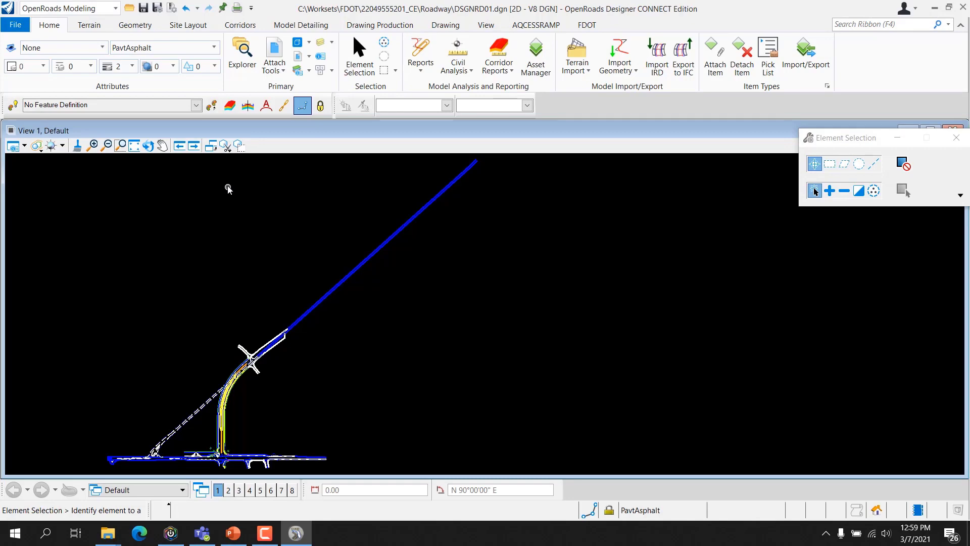
# Step: In Level Manager, set the level filter to (none) and sort the list by Used with used levels first
pyautogui.click(298, 72)
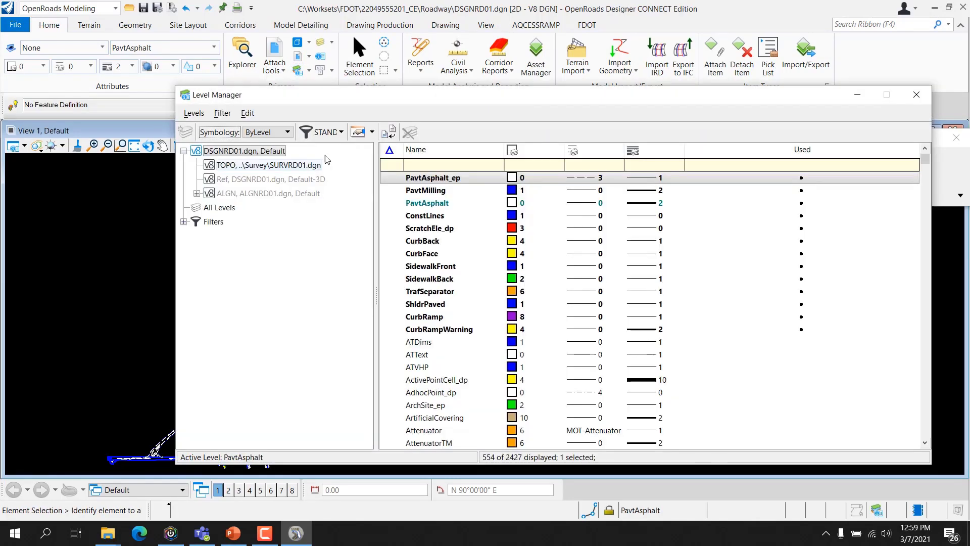
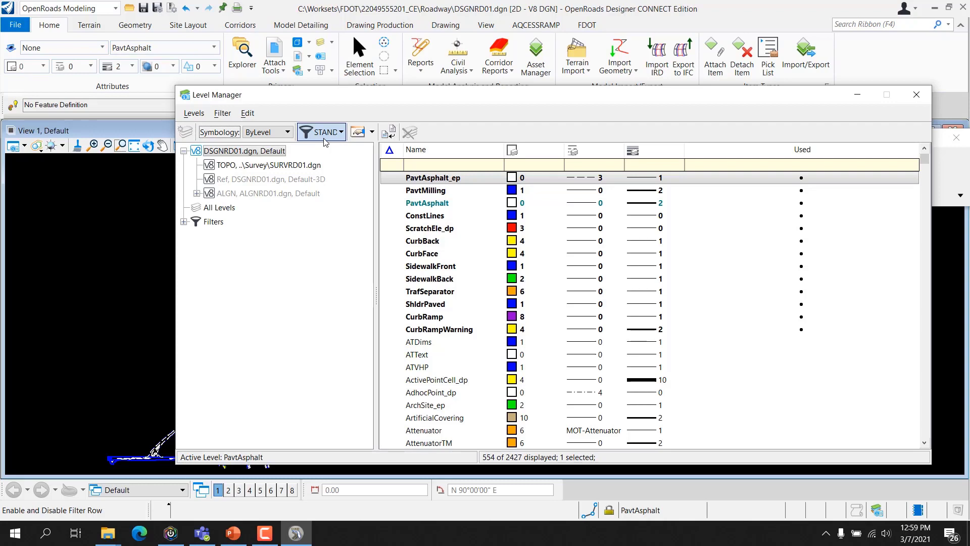
pyautogui.click(324, 139)
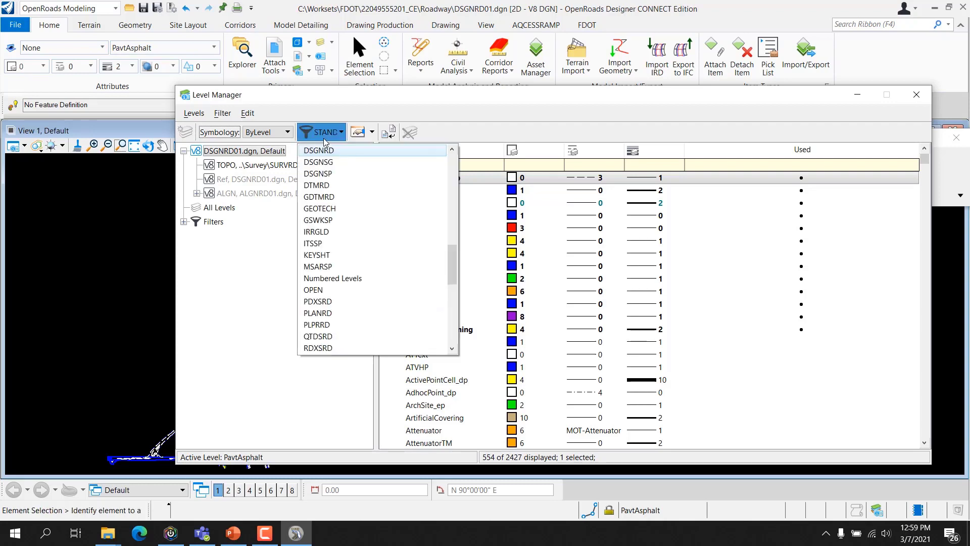
pyautogui.moveTo(455, 265); pyautogui.dragTo(455, 154)
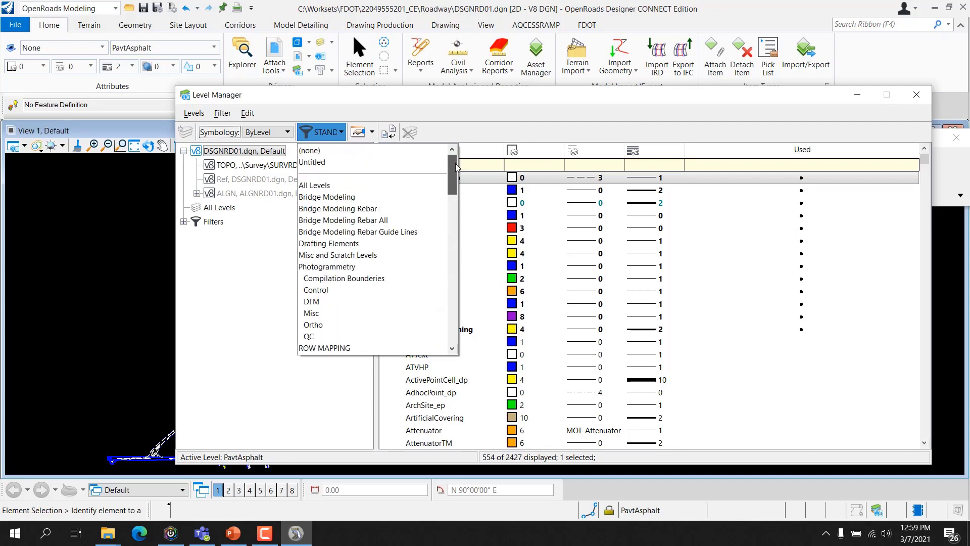
pyautogui.click(387, 151)
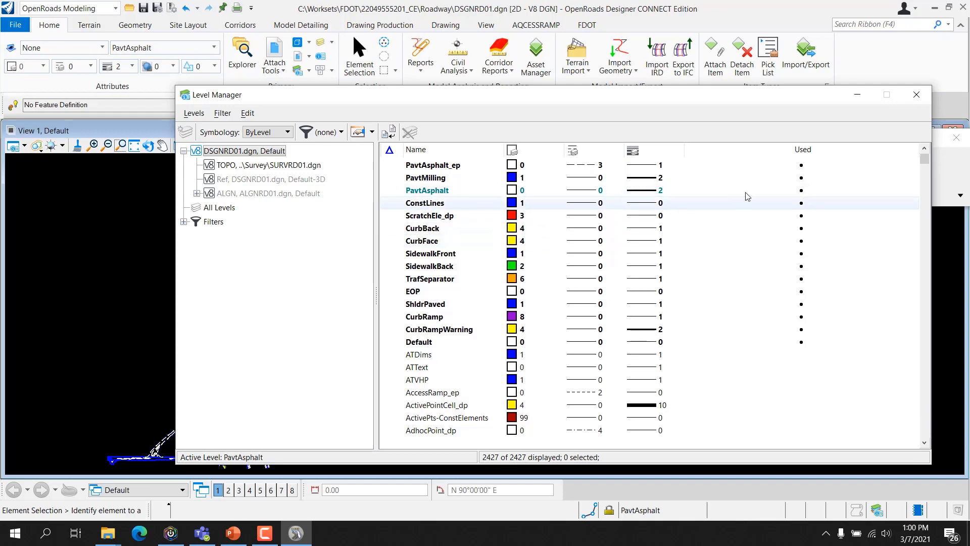
pyautogui.click(771, 151)
pyautogui.click(771, 151)
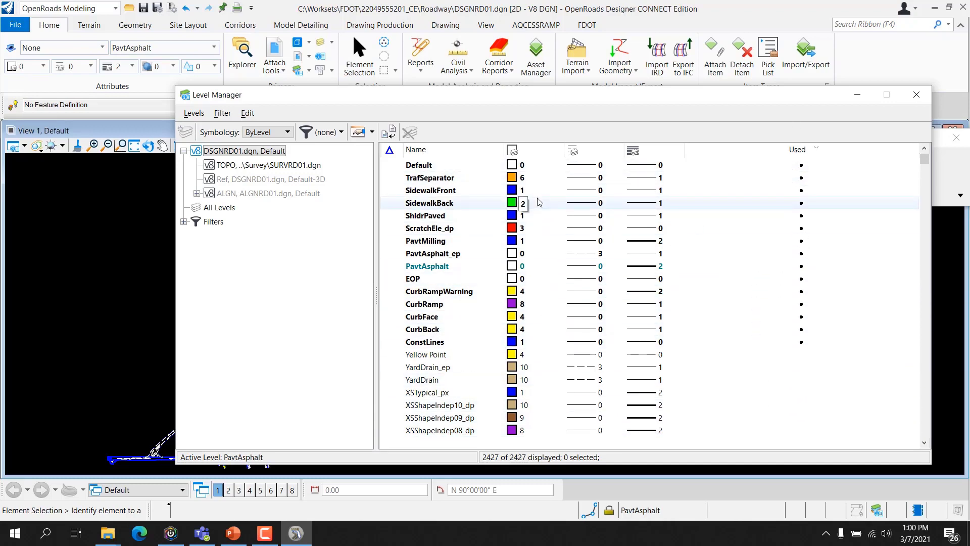
# Step: Browse the level list down to TurningRadius_dp, and jump back to the active level in Level Manager
pyautogui.scroll(-5, 528, 222)
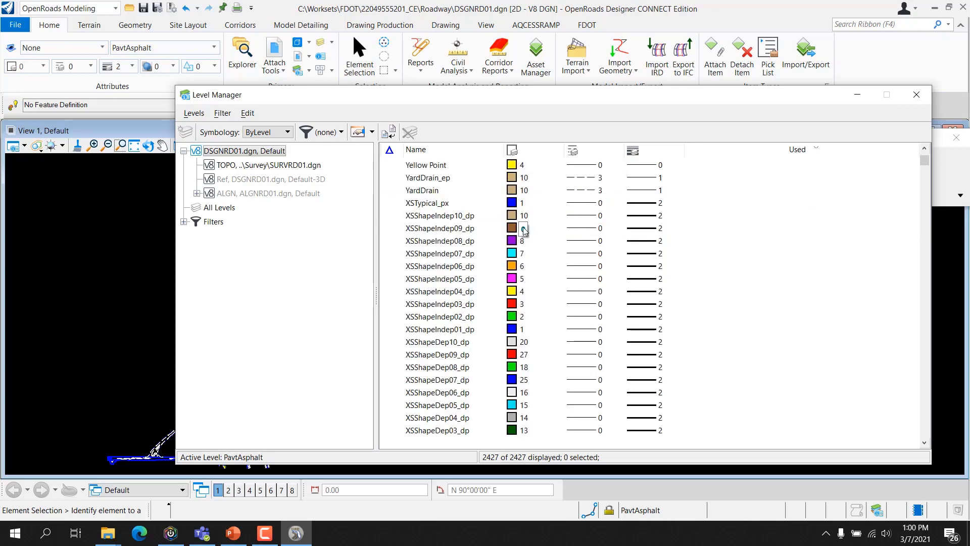
pyautogui.scroll(-20, 524, 230)
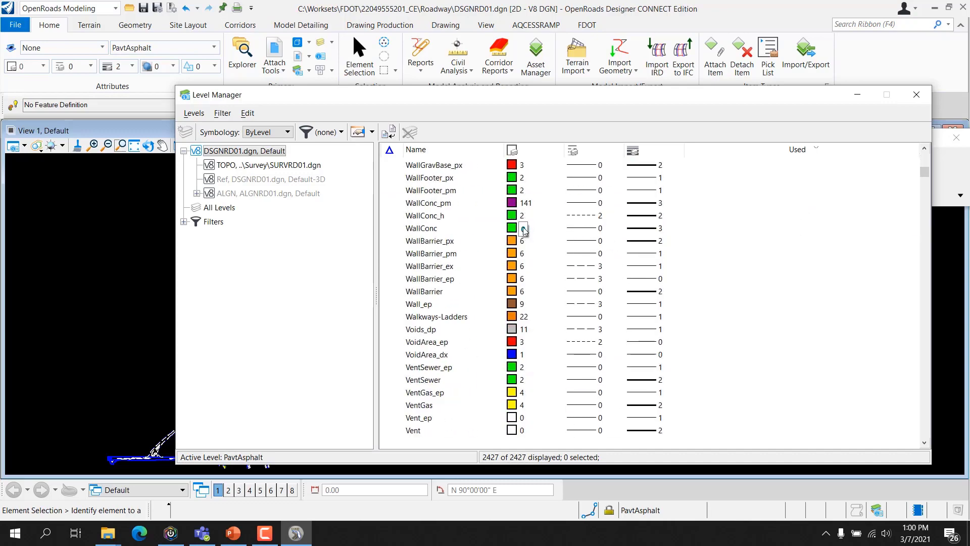
pyautogui.scroll(-20, 524, 230)
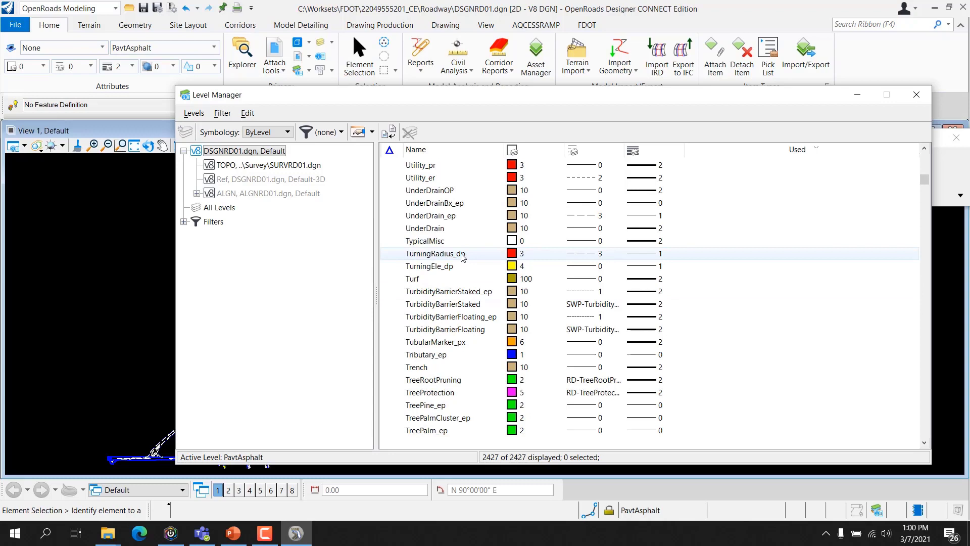
pyautogui.rightClick(463, 257)
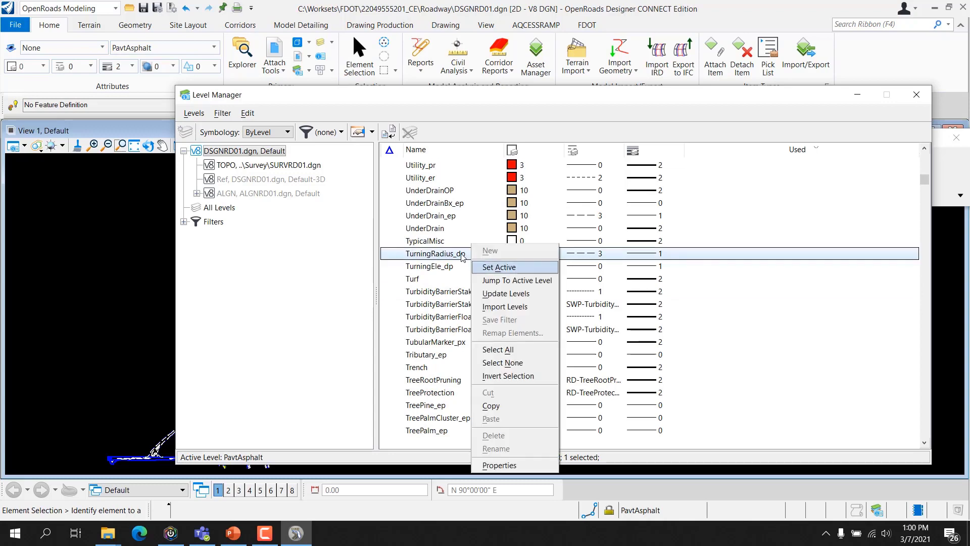
pyautogui.click(514, 280)
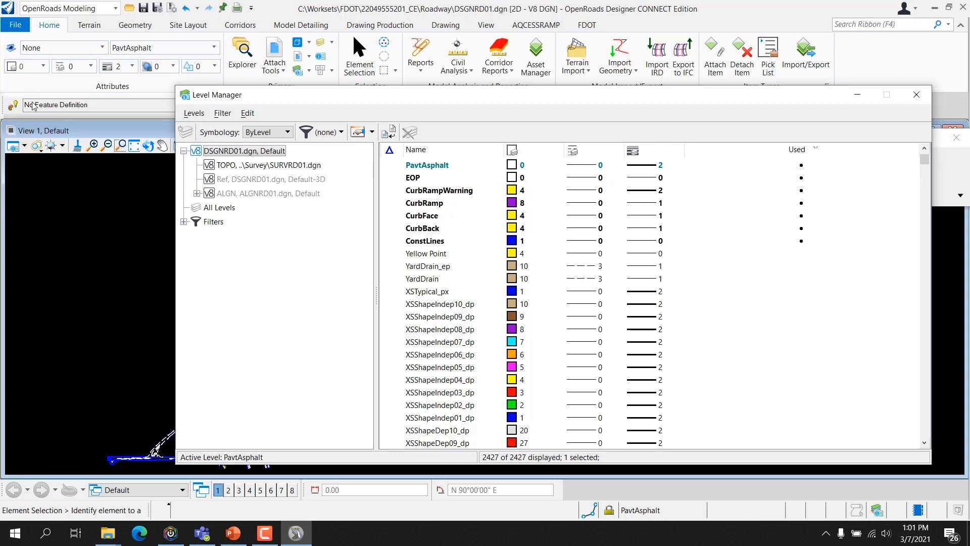
# Step: Expand the Level Manager filters and apply the DSGNRD filter from the STANDARDS [FDOT_Standards_Features] group
pyautogui.click(184, 223)
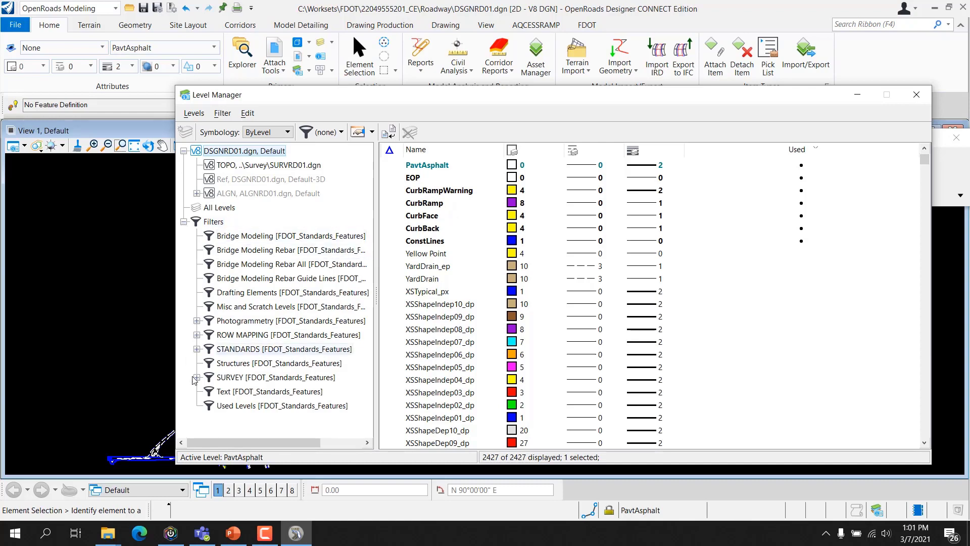
pyautogui.click(197, 349)
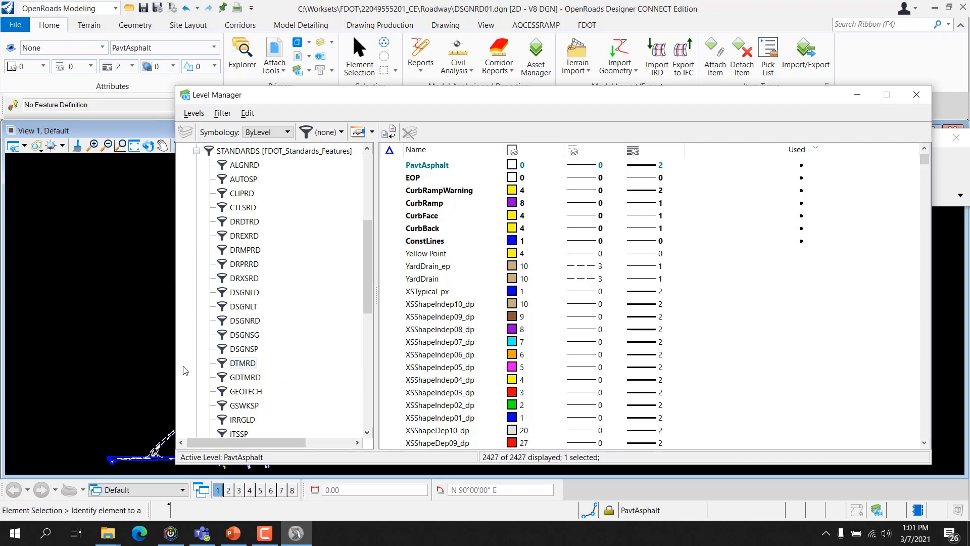
pyautogui.click(243, 321)
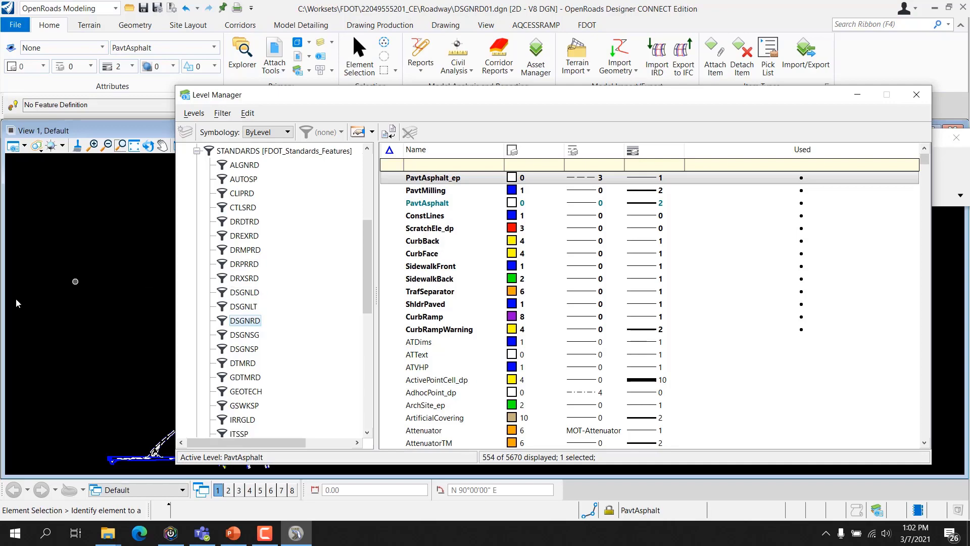
# Step: Set CurbBack as the active level from the element attributes, and make CurbFace active from Level Manager
pyautogui.click(163, 48)
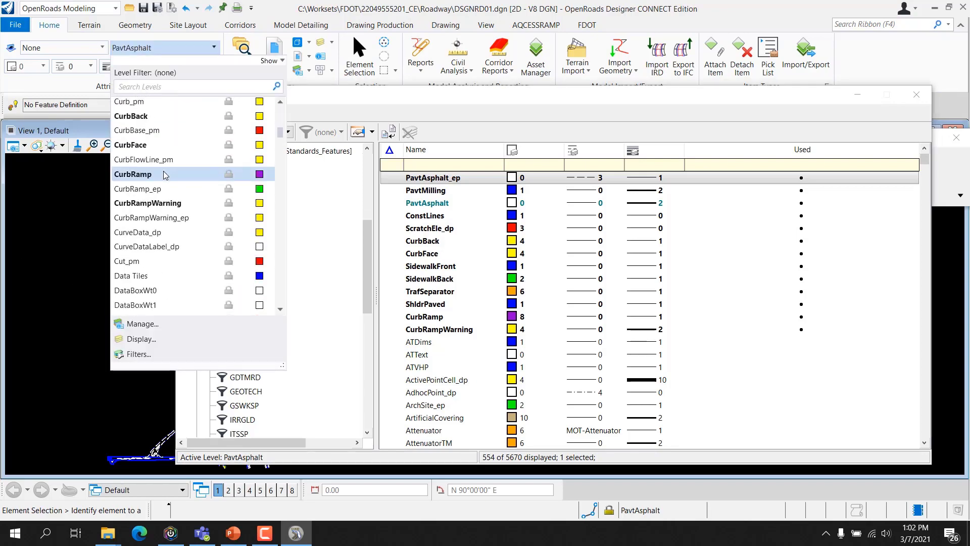
pyautogui.click(161, 116)
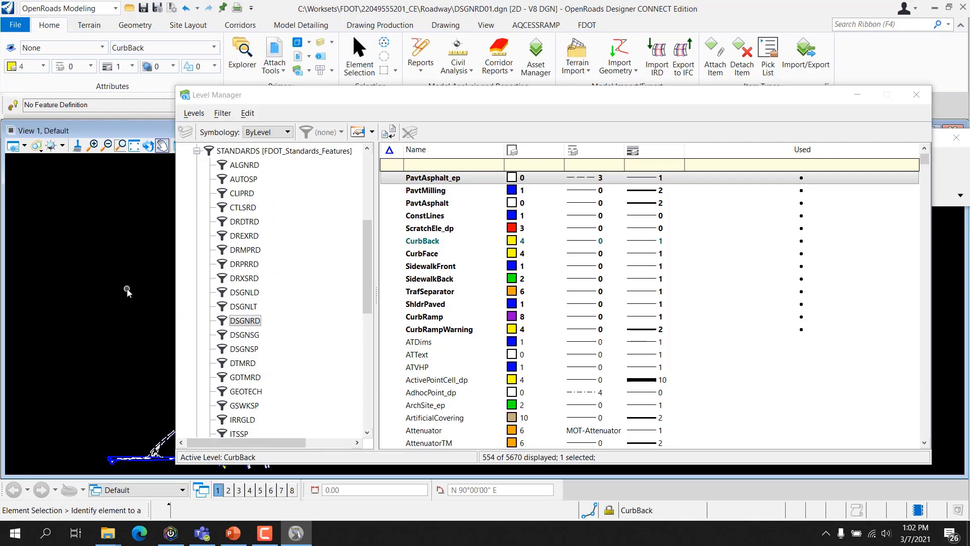
pyautogui.click(459, 242)
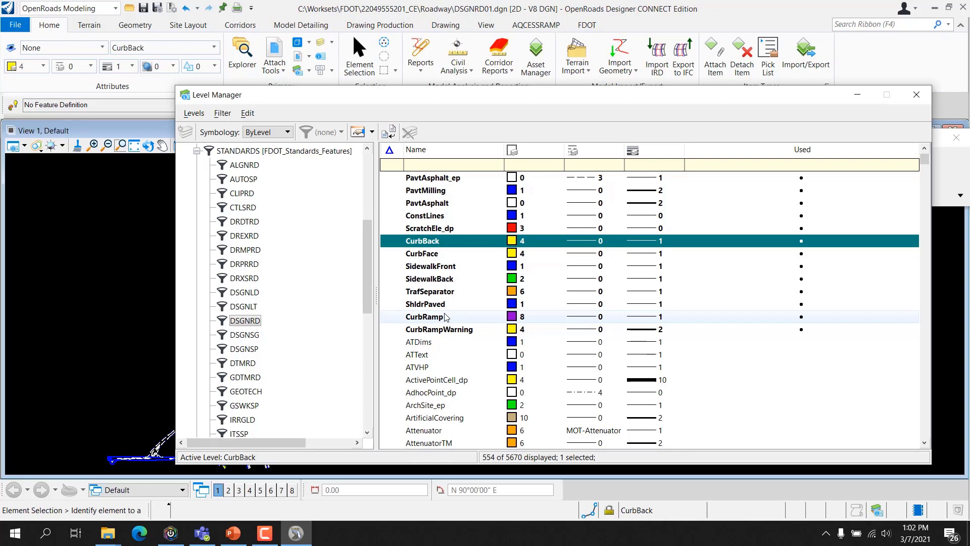
pyautogui.click(413, 254)
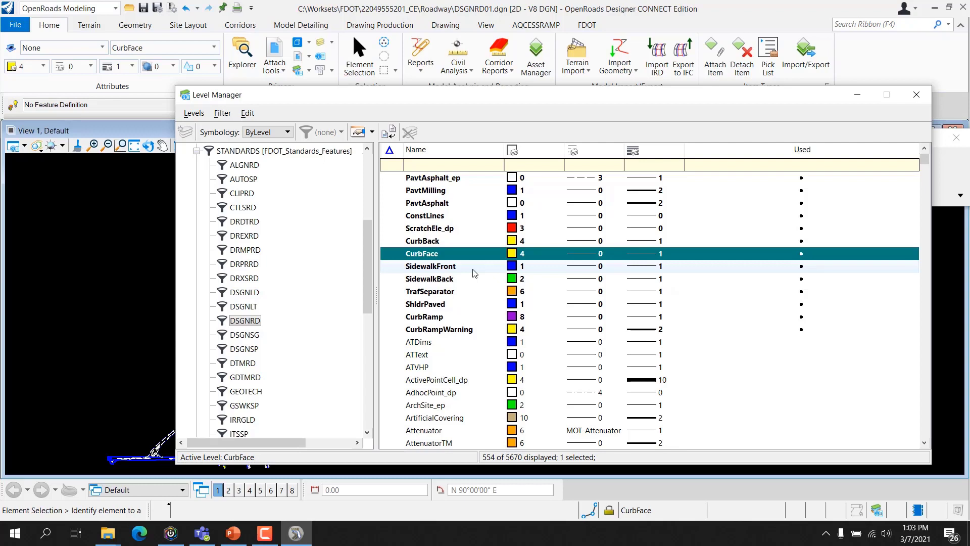
# Step: Set PavtAsphalt as the active level in Level Manager, and close Level Manager
pyautogui.rightClick(432, 203)
pyautogui.click(452, 218)
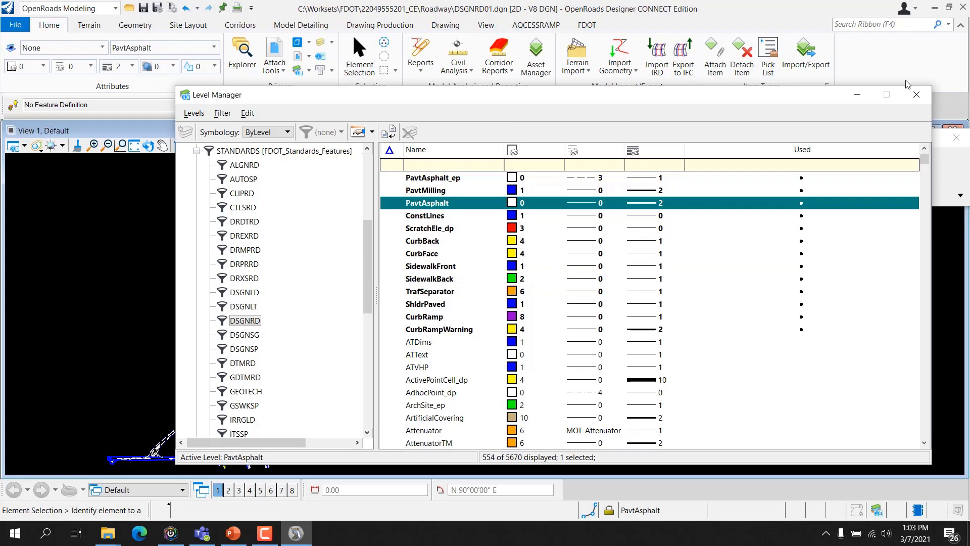
pyautogui.click(916, 99)
# Step: Exit OpenRoads Designer and bring up the overview of open windows to switch to another application
pyautogui.click(964, 7)
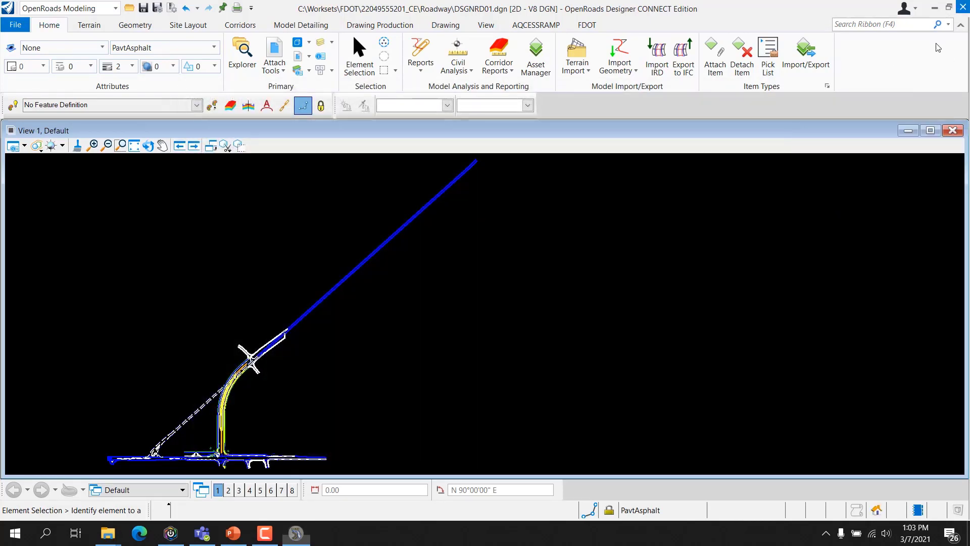
pyautogui.hotkey('alt', 'Tab')
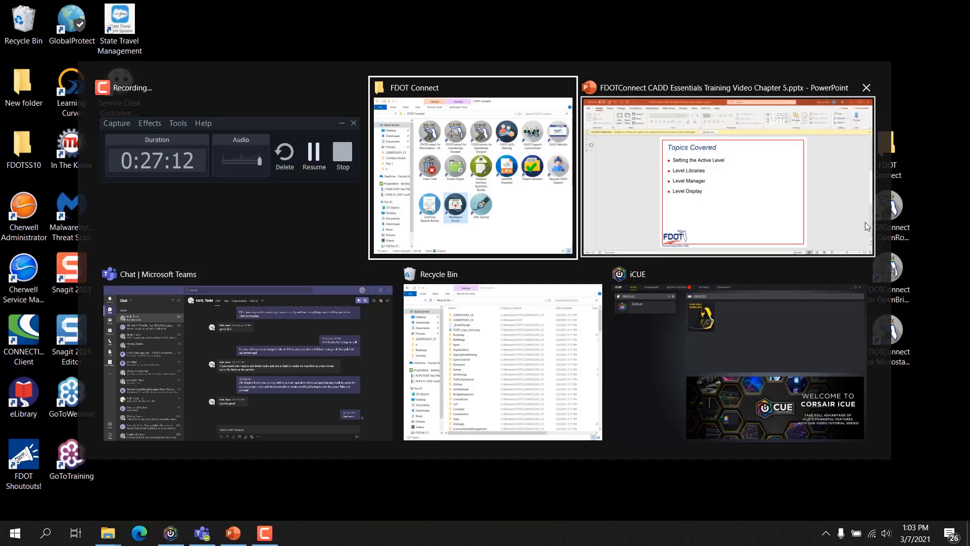